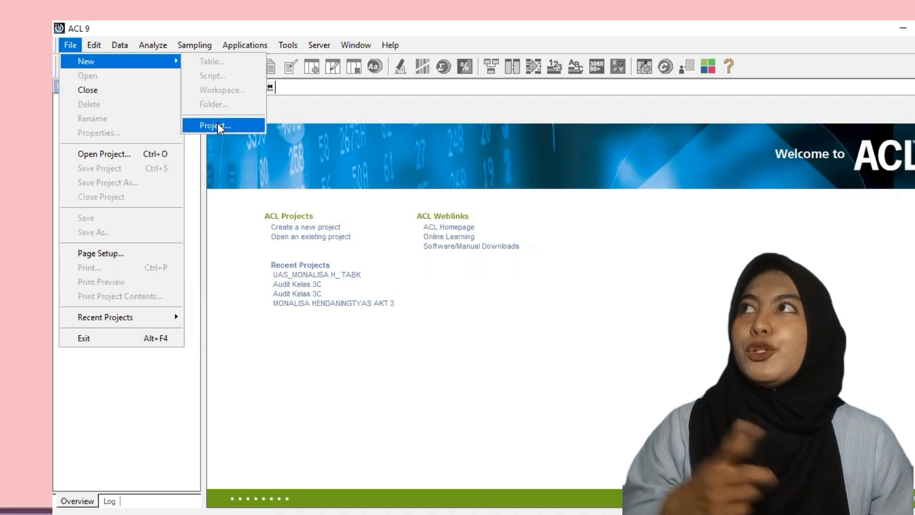
# Create a new project in the Sample Data Files folder, named with the author's first name followed by "_UAS TABK"
pyautogui.click(216, 126)
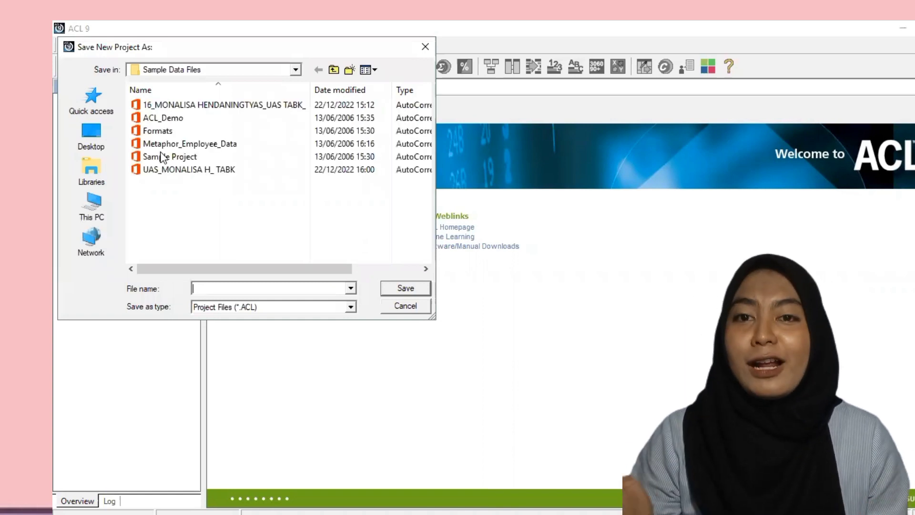
pyautogui.write('M')
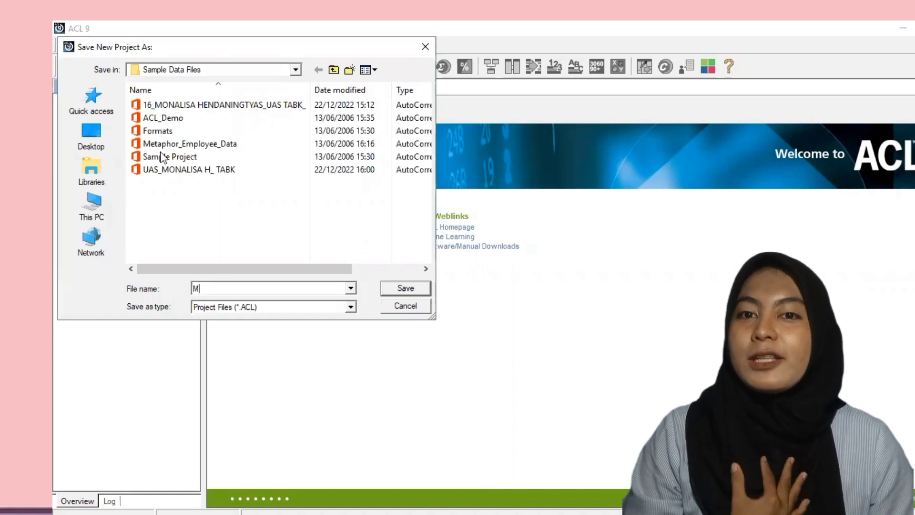
pyautogui.write('ONALISA ')
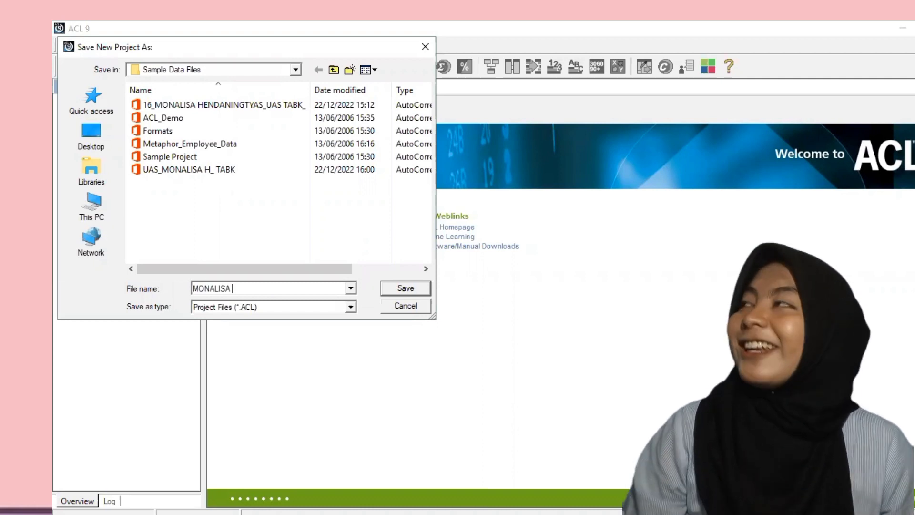
pyautogui.write('_UA')
pyautogui.write('S T')
pyautogui.write('ABK')
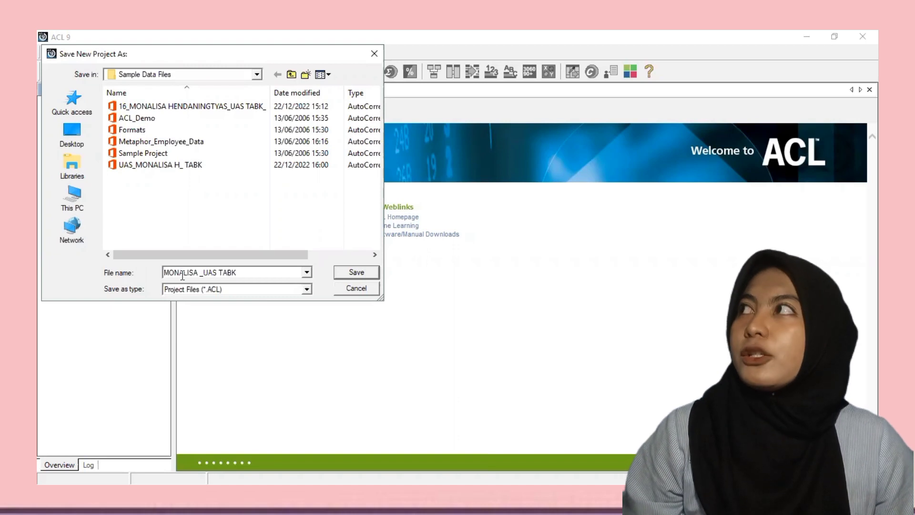
pyautogui.click(368, 273)
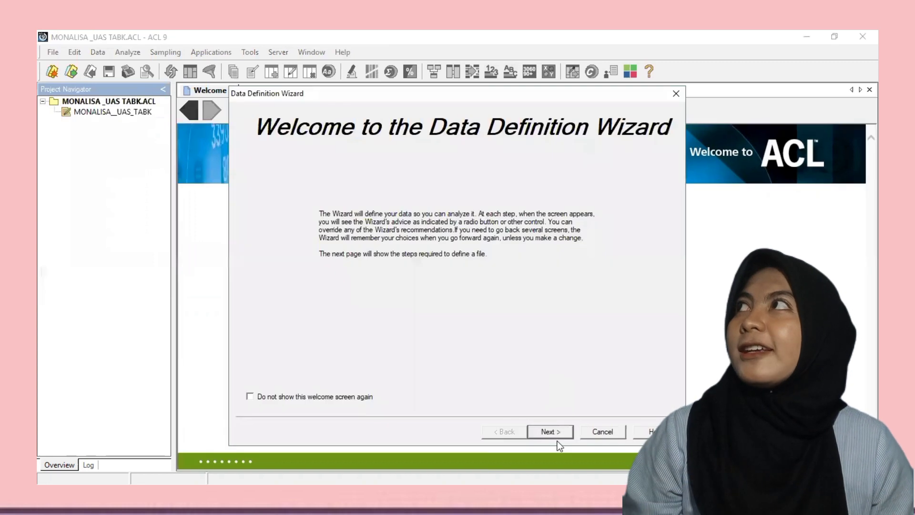
# Choose the Trans_April Excel file in Sample Data Files as the disk data source for the first table
pyautogui.click(552, 432)
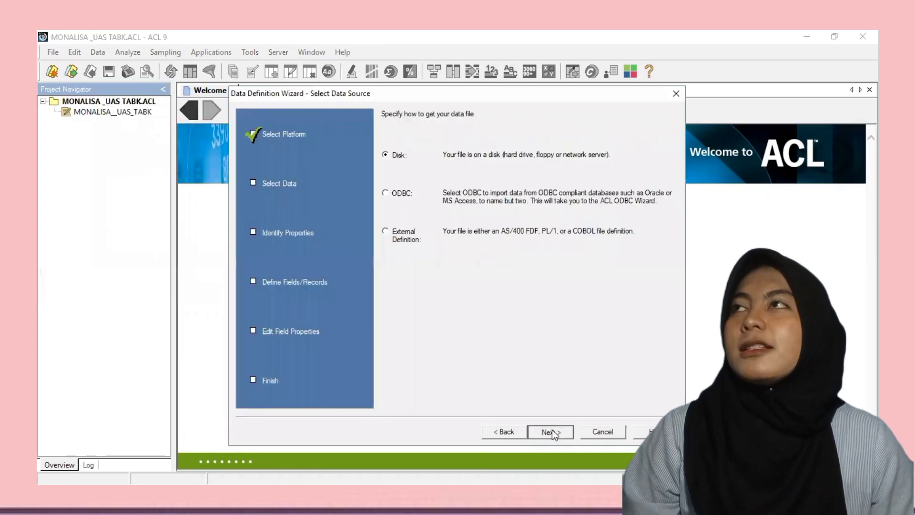
pyautogui.click(552, 431)
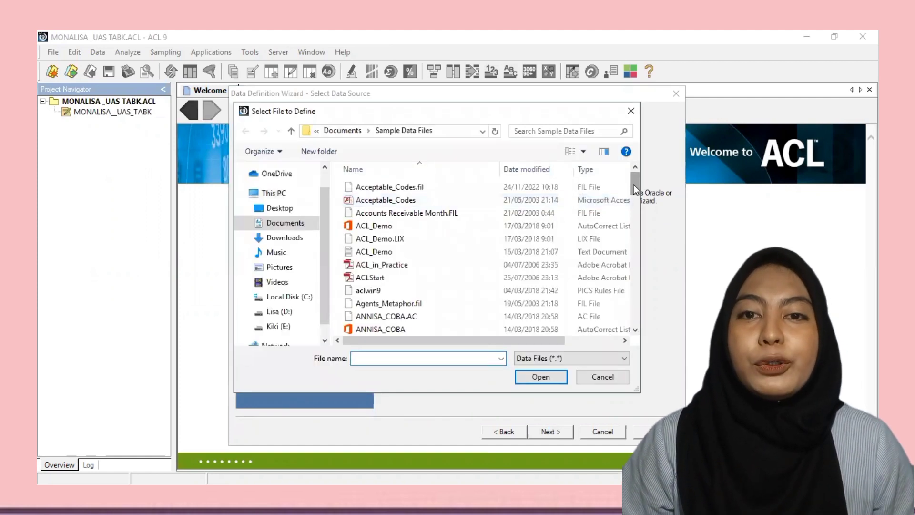
pyautogui.moveTo(633, 186); pyautogui.dragTo(632, 311)
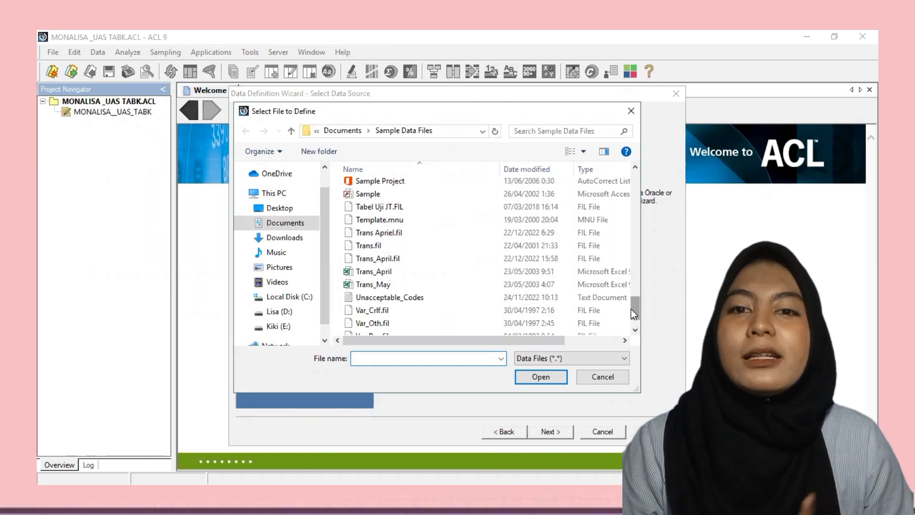
pyautogui.click(377, 274)
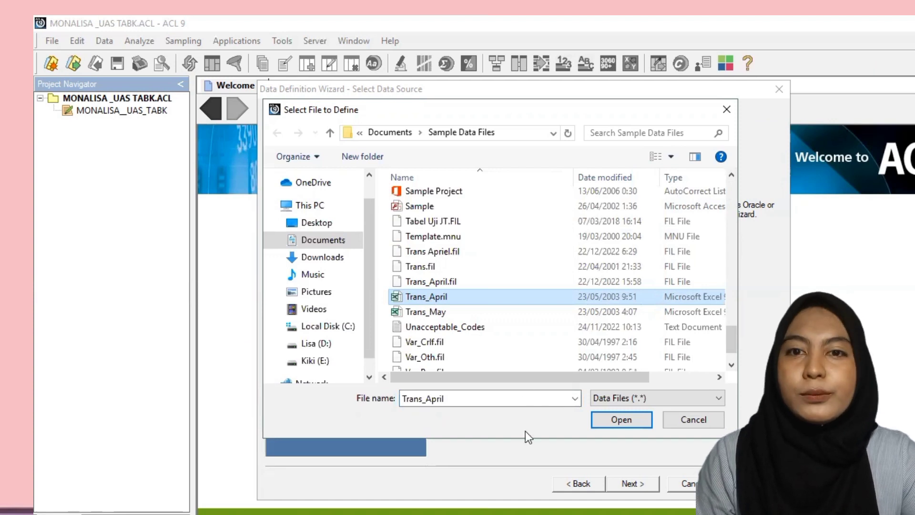
pyautogui.click(616, 422)
# Accept the Excel file format and the Trans_Apr worksheet with a maximum character field length of 50
pyautogui.click(636, 486)
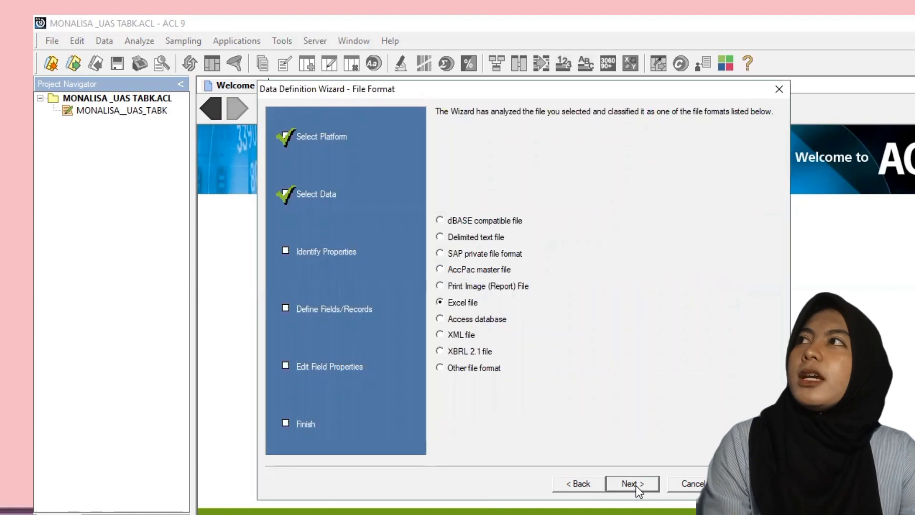
pyautogui.click(636, 485)
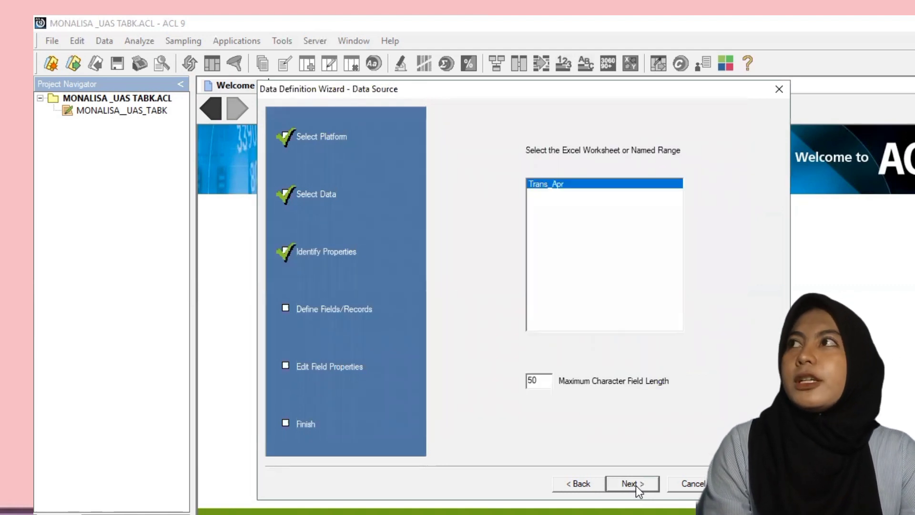
pyautogui.click(636, 485)
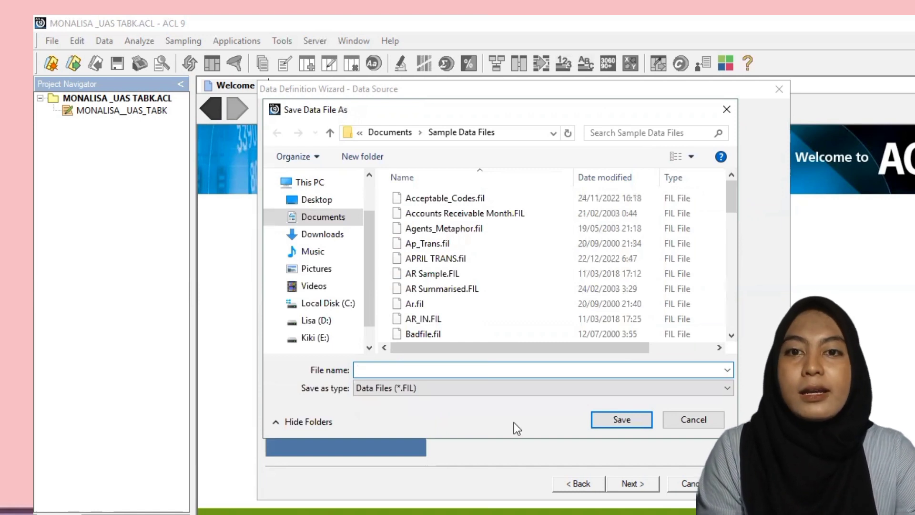
# Save the imported data file as "Trans April", finish the data definition and save the table as Trans_April
pyautogui.write('T')
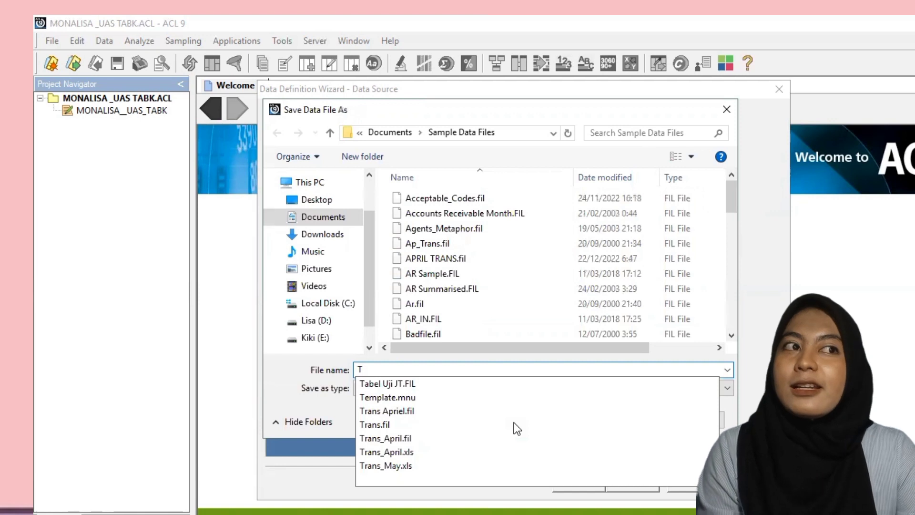
pyautogui.write('ran')
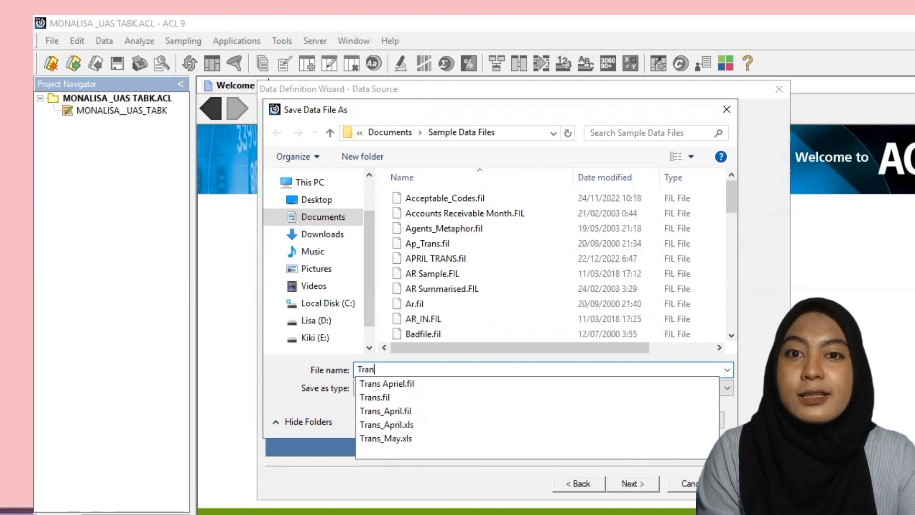
pyautogui.write('s A')
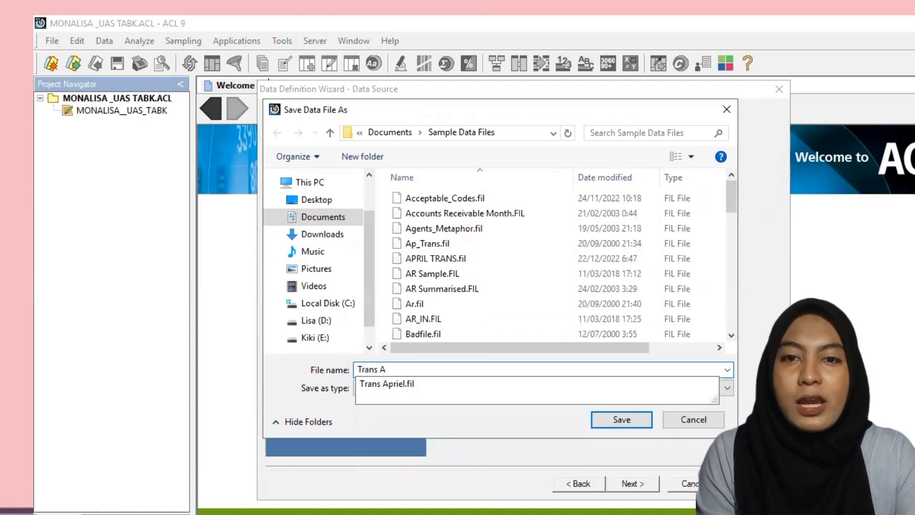
pyautogui.write('pril')
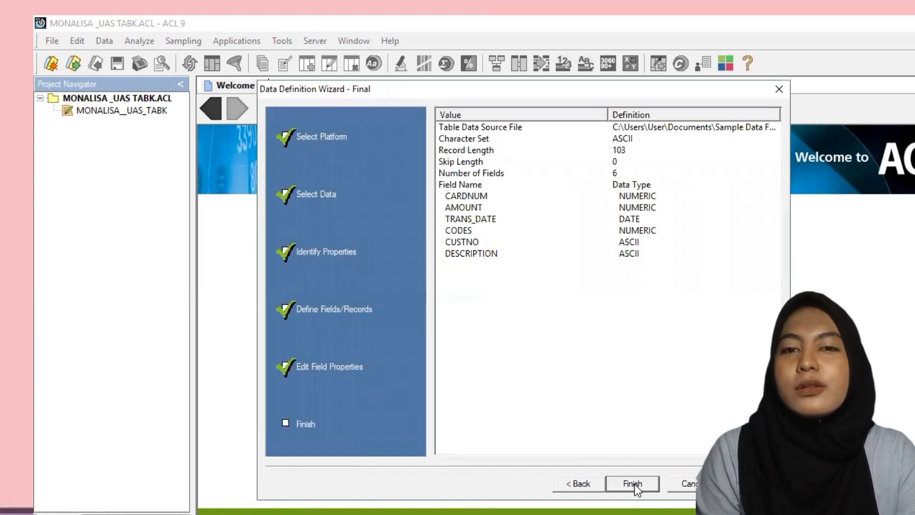
pyautogui.click(634, 484)
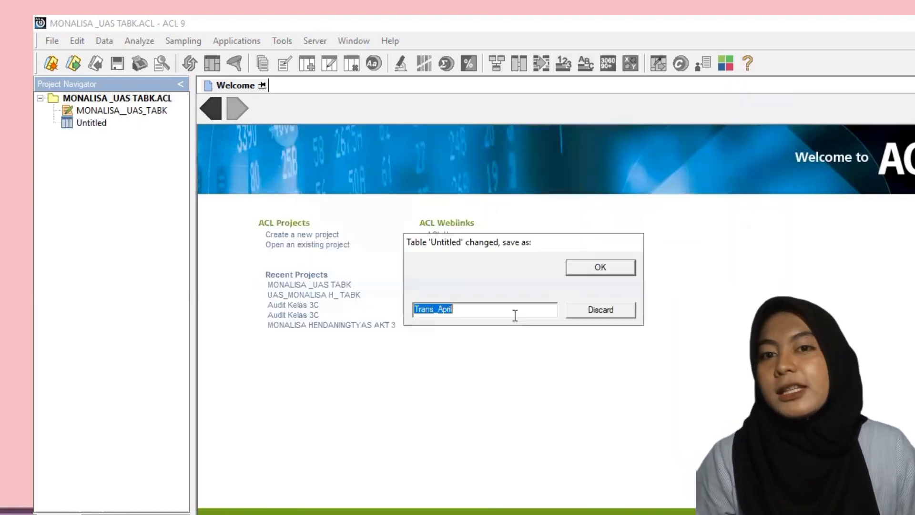
pyautogui.click(515, 315)
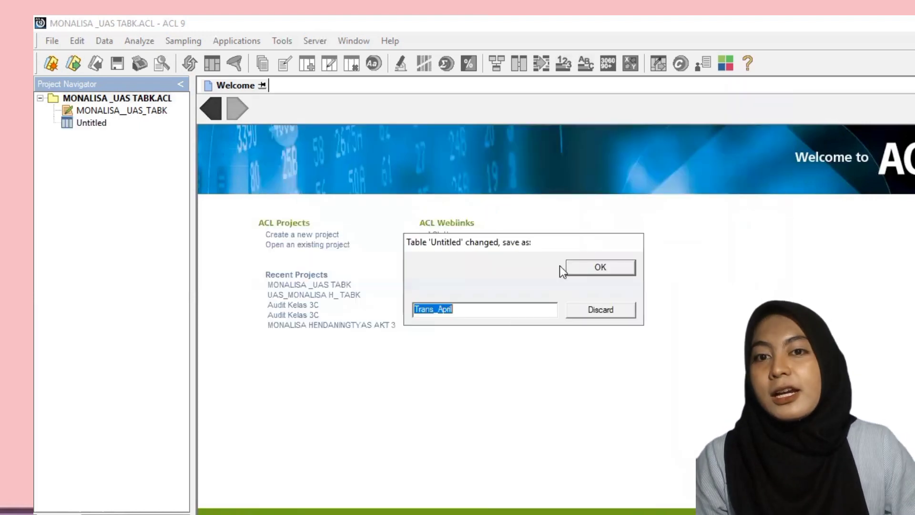
pyautogui.click(593, 268)
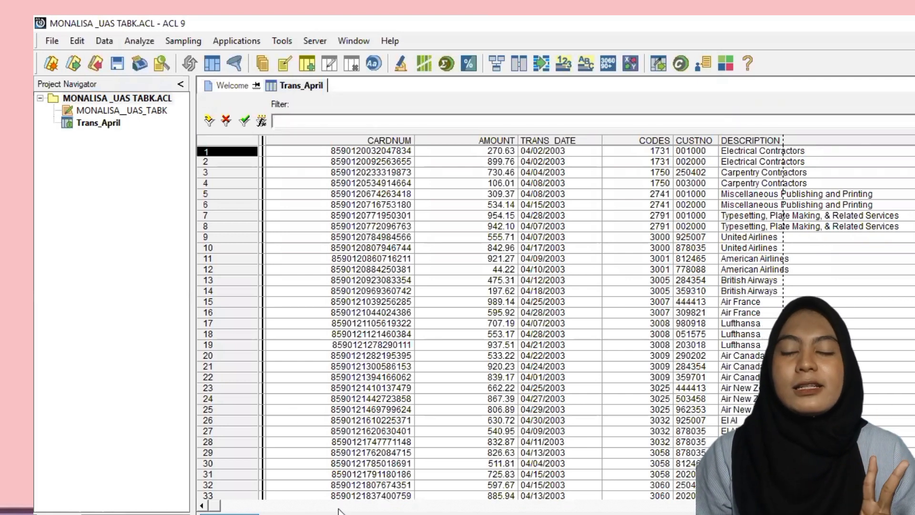
# Start a new table and choose the Credit_Cards_Metaphor Excel file in Sample Data Files as its disk data source
pyautogui.hscroll(3, 347, 507)
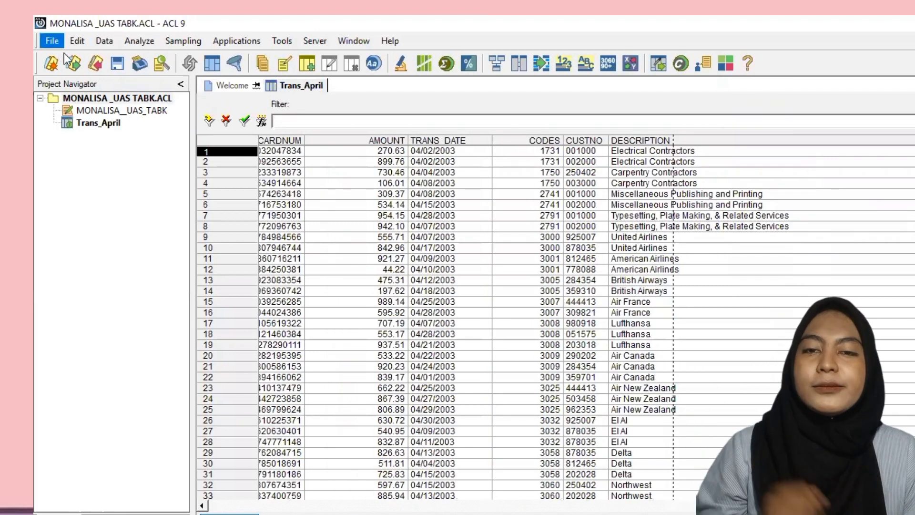
pyautogui.click(52, 41)
pyautogui.moveTo(157, 58)
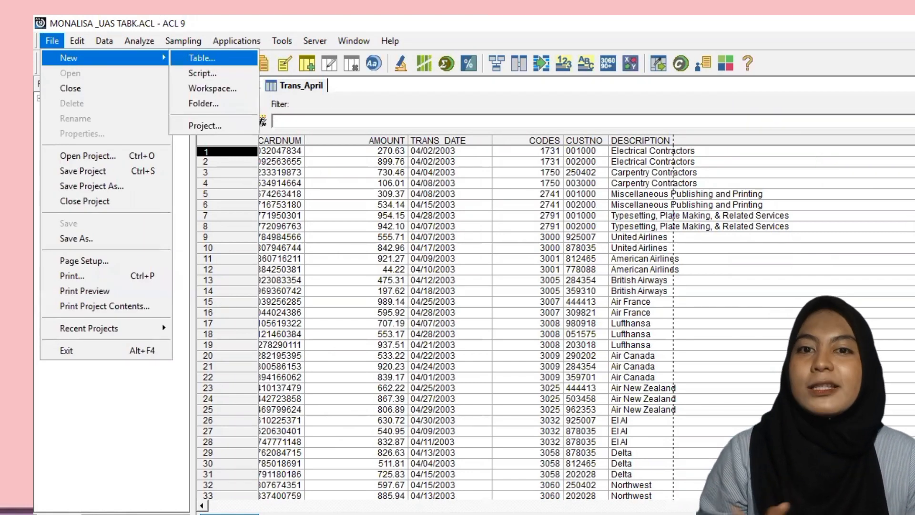
pyautogui.press('Return')
pyautogui.click(633, 485)
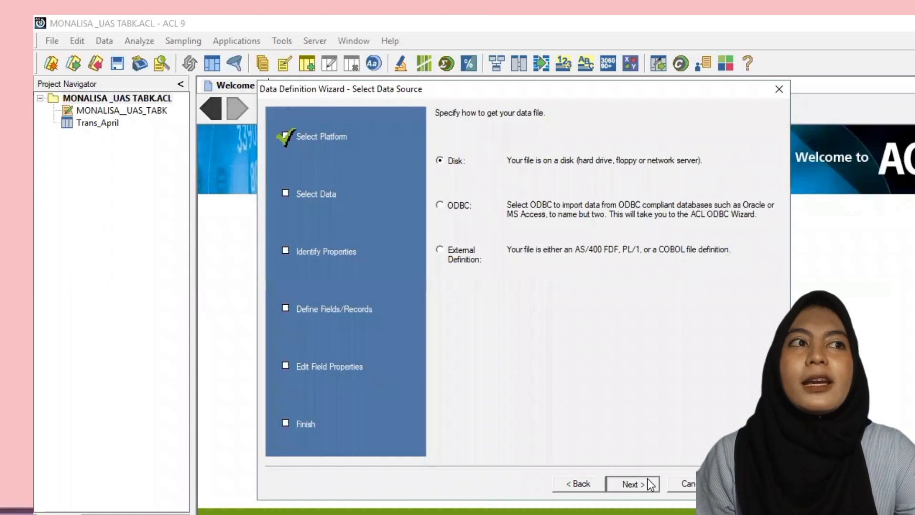
pyautogui.click(649, 484)
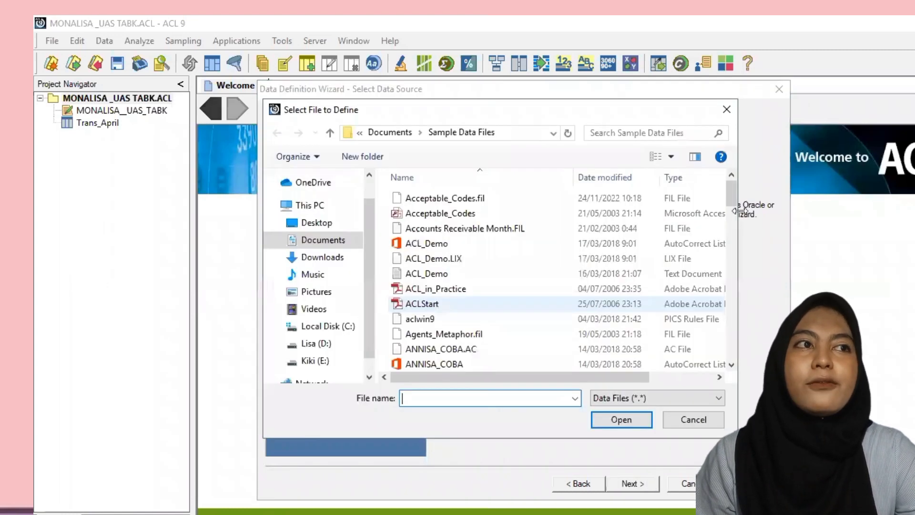
pyautogui.moveTo(732, 196); pyautogui.dragTo(723, 244)
pyautogui.click(514, 282)
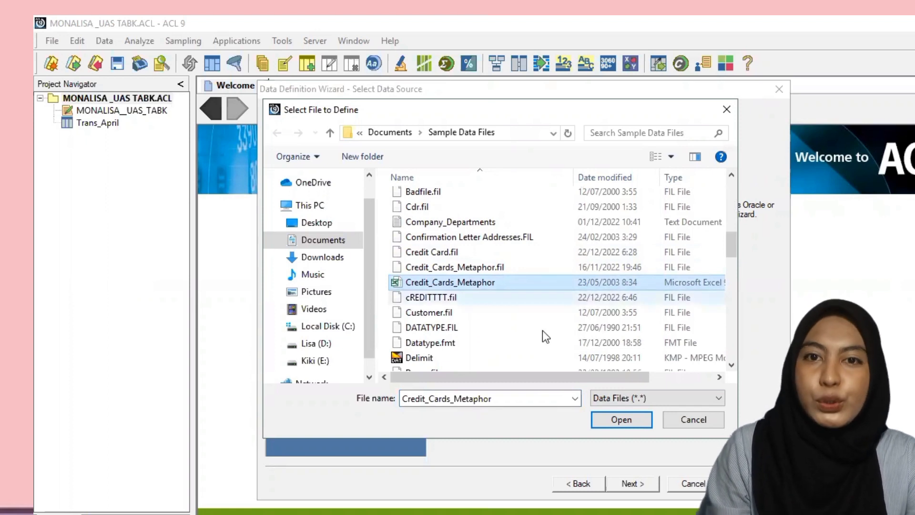
pyautogui.click(612, 419)
# Accept the Excel file format and the Corp_Credit_Cards worksheet with a maximum character field length of 50
pyautogui.click(630, 477)
pyautogui.click(630, 477)
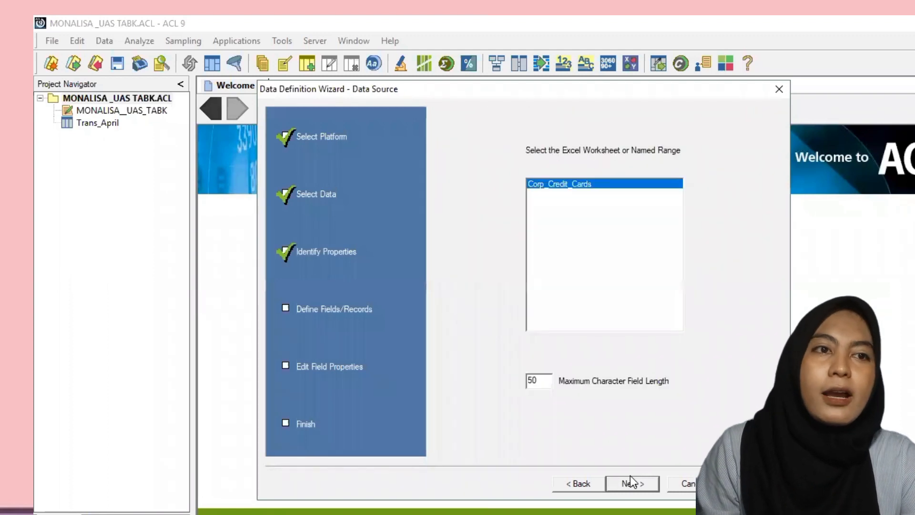
pyautogui.click(630, 477)
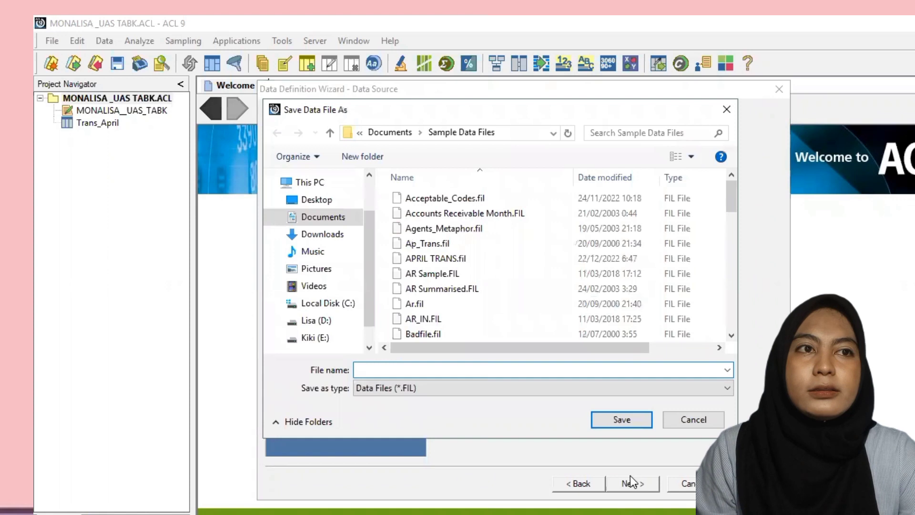
# Save the data file as "Credit Card", replacing the existing file, and finish the definition with the table saved as Credit_Card
pyautogui.write('Credit Card')
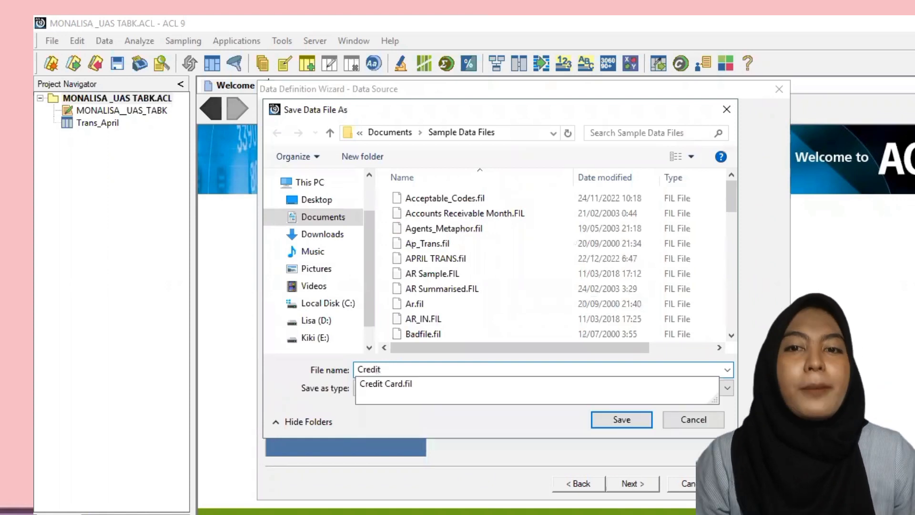
pyautogui.click(616, 422)
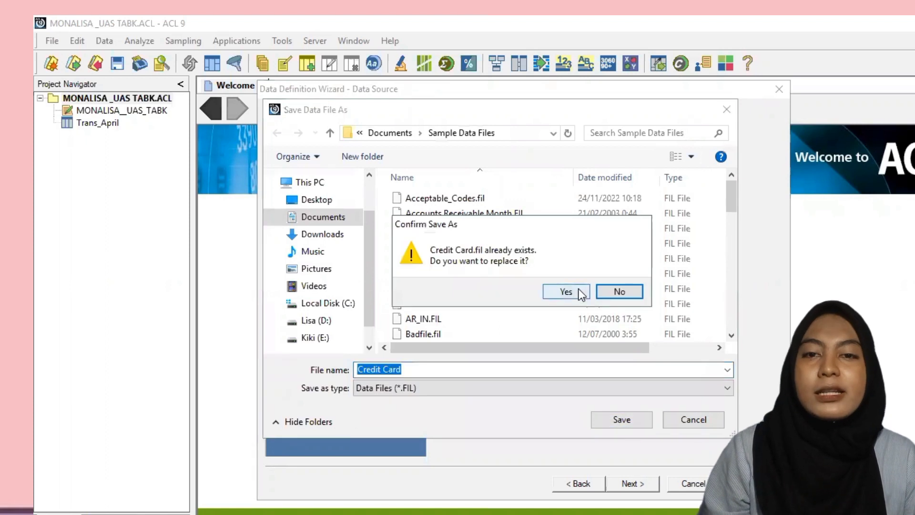
pyautogui.click(567, 291)
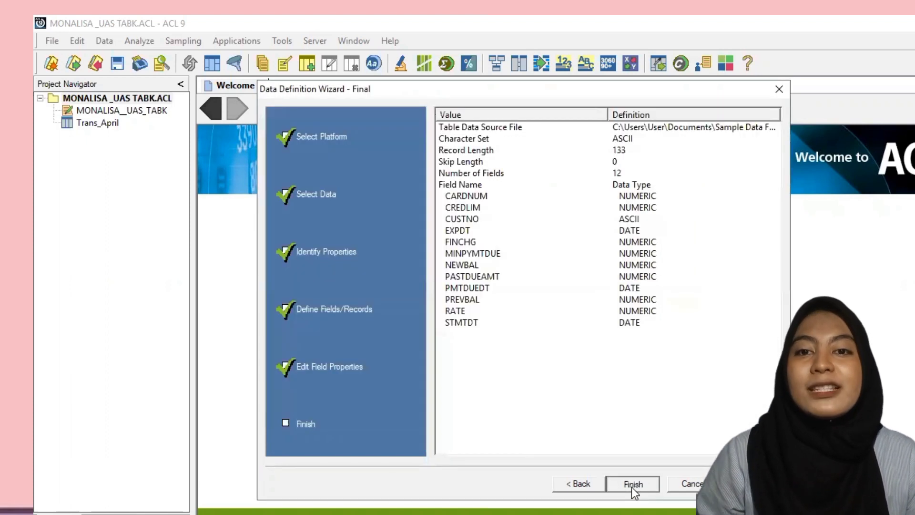
pyautogui.click(631, 486)
pyautogui.click(593, 274)
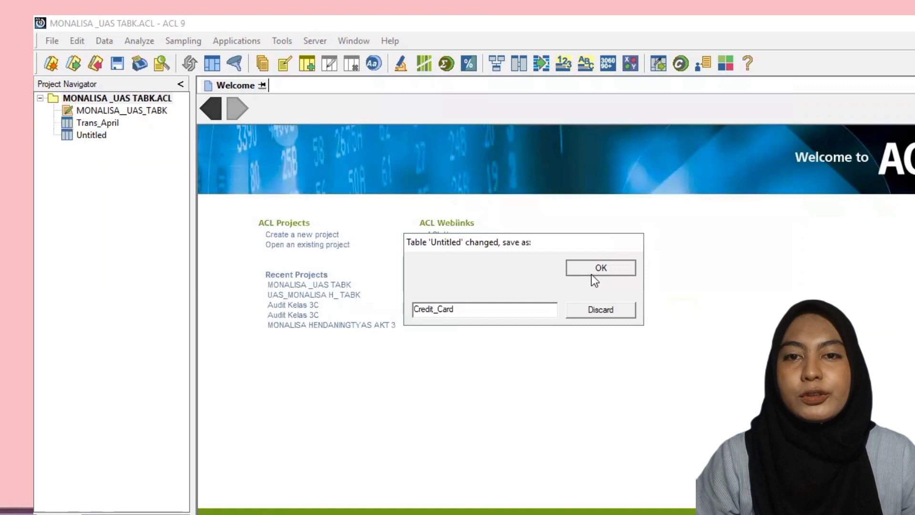
# Open the Trans_April table and start a table join with Credit_Card as the secondary table
pyautogui.click(96, 191)
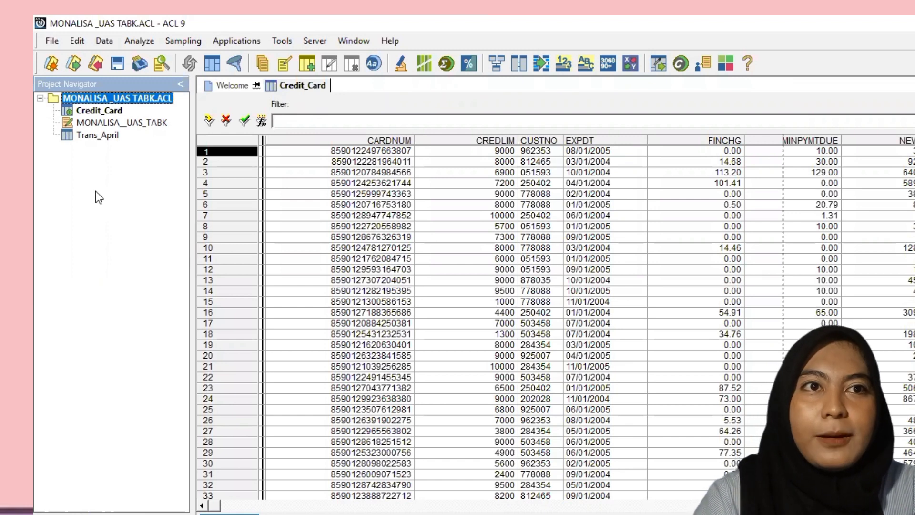
pyautogui.doubleClick(98, 135)
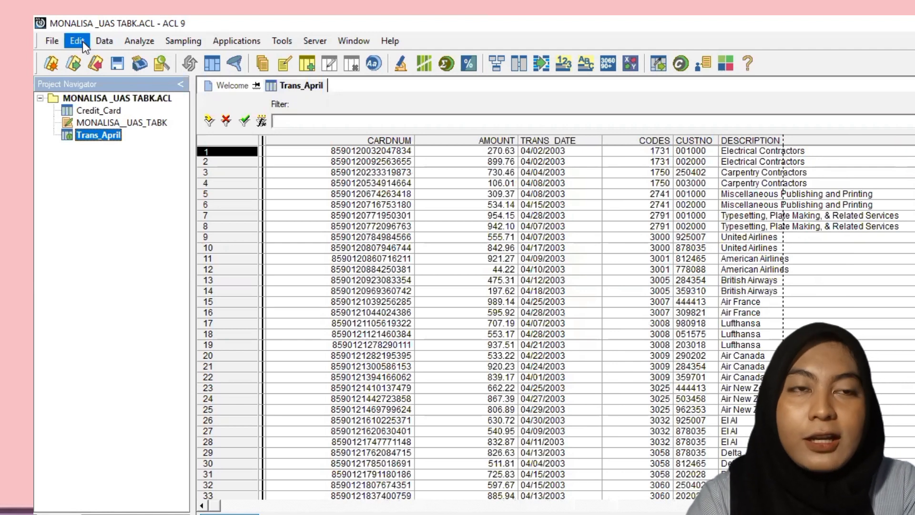
pyautogui.click(102, 42)
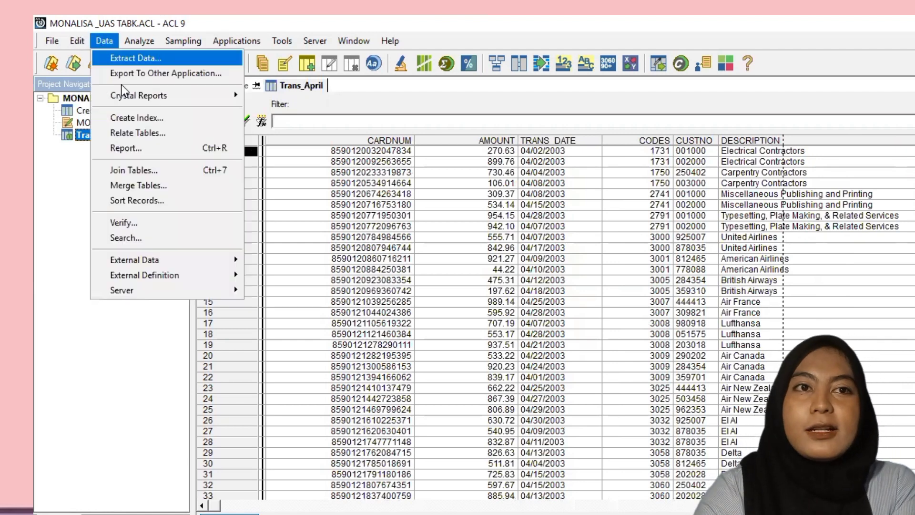
pyautogui.click(130, 170)
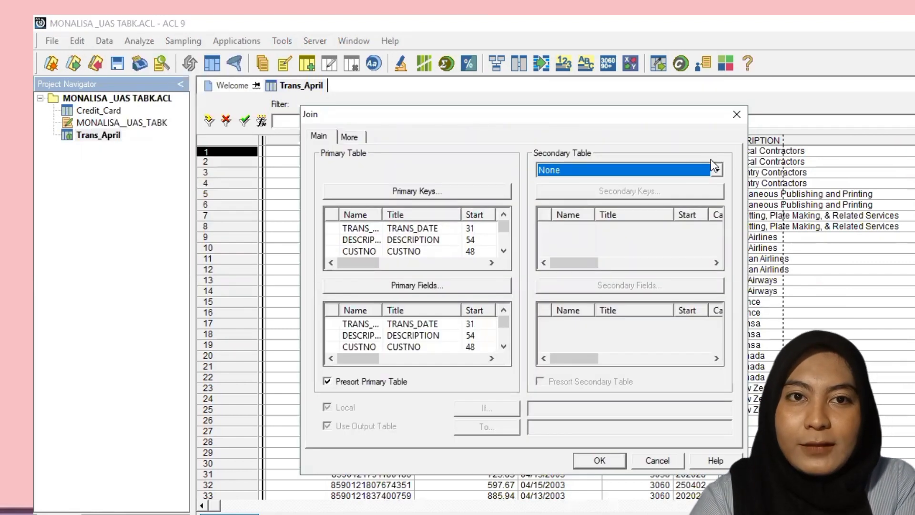
pyautogui.click(713, 172)
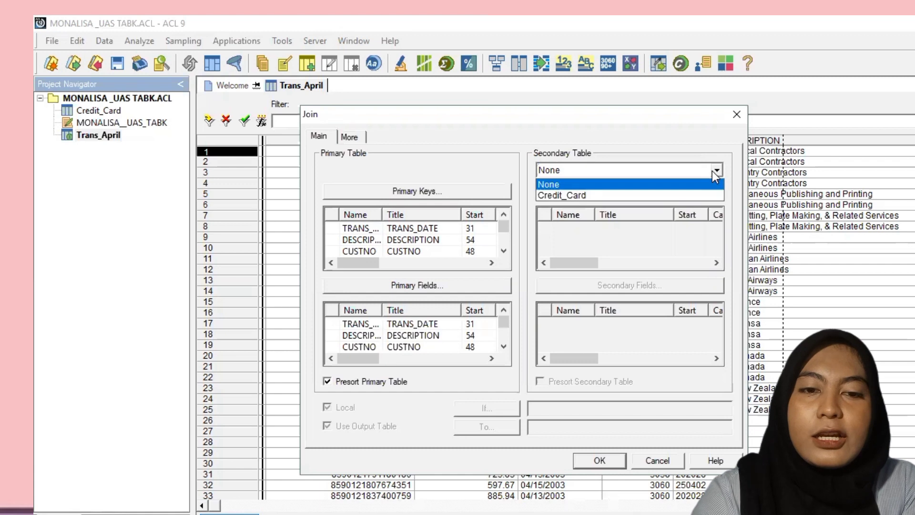
pyautogui.click(593, 195)
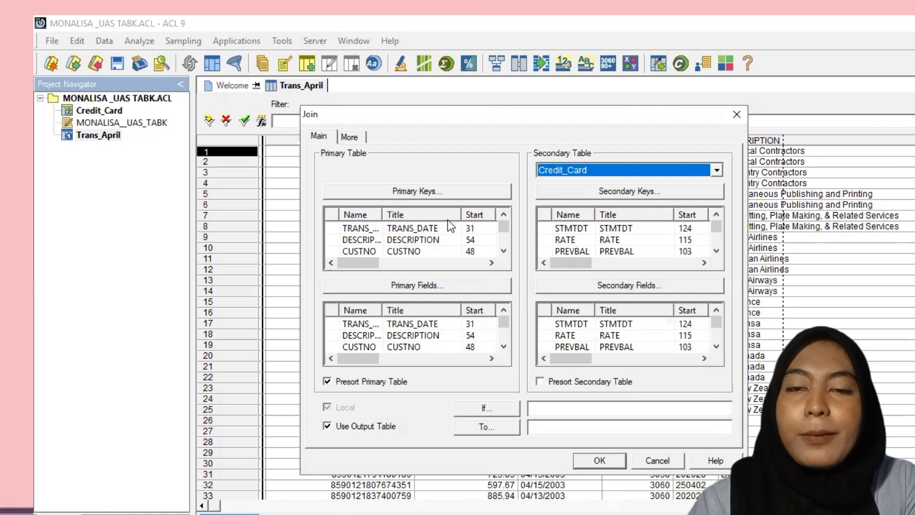
# Examine the primary and secondary key field lists for a field shared by Trans_April and Credit_Card
pyautogui.click(435, 191)
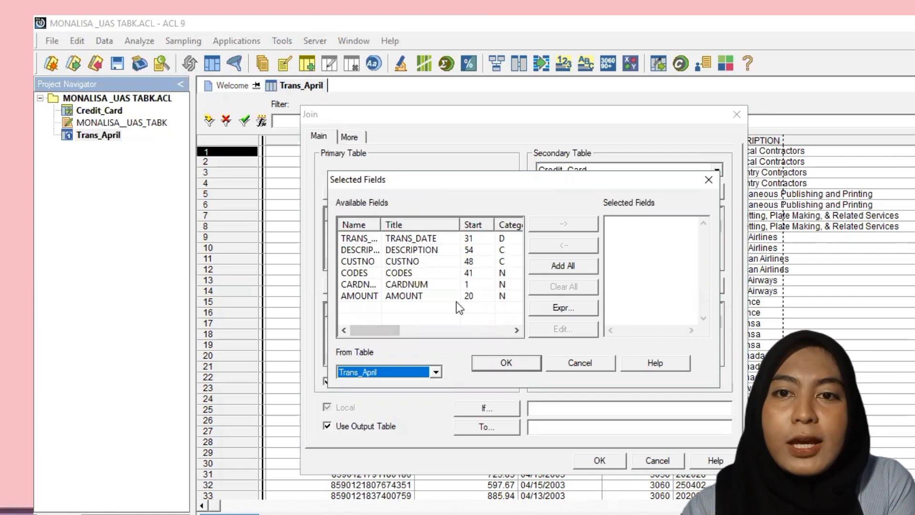
pyautogui.click(522, 369)
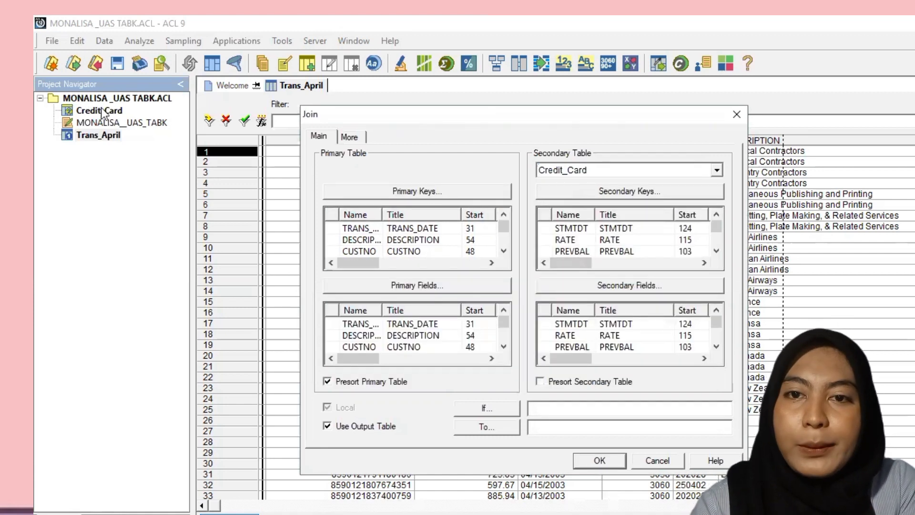
pyautogui.click(505, 244)
pyautogui.click(715, 247)
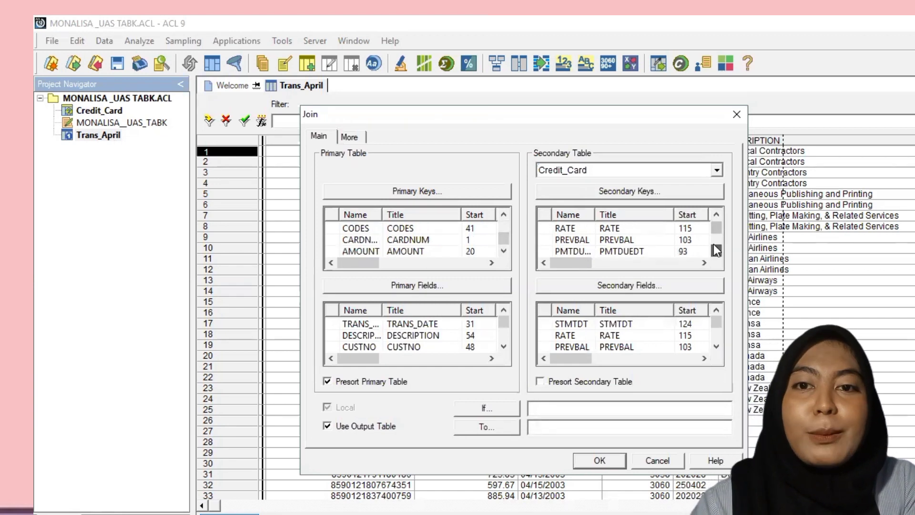
pyautogui.click(714, 246)
pyautogui.click(715, 247)
pyautogui.click(715, 247)
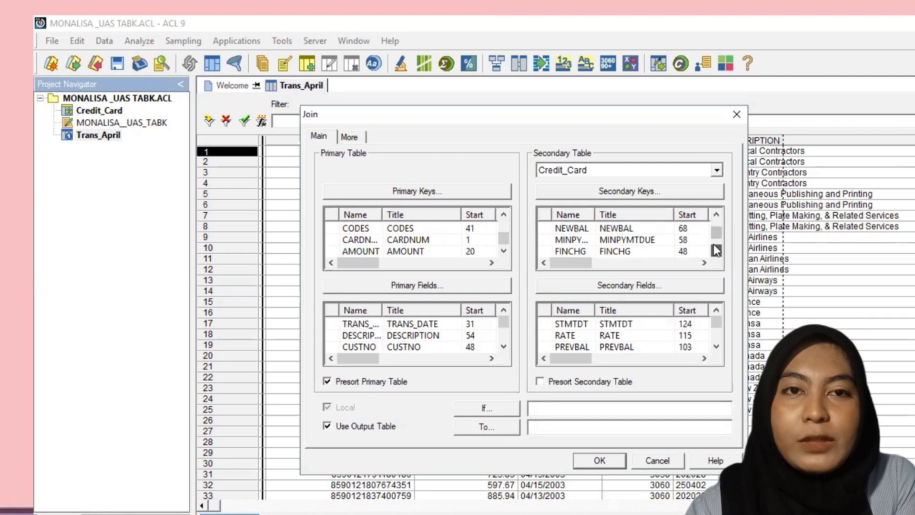
pyautogui.click(714, 245)
pyautogui.click(713, 245)
pyautogui.click(714, 245)
pyautogui.click(714, 245)
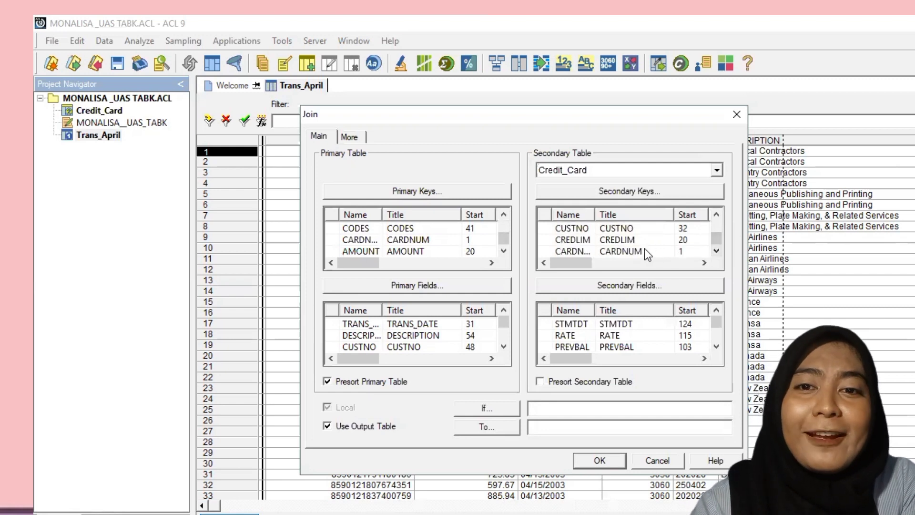
# Set CARDNUM as both the primary key and the secondary key of the join
pyautogui.click(411, 191)
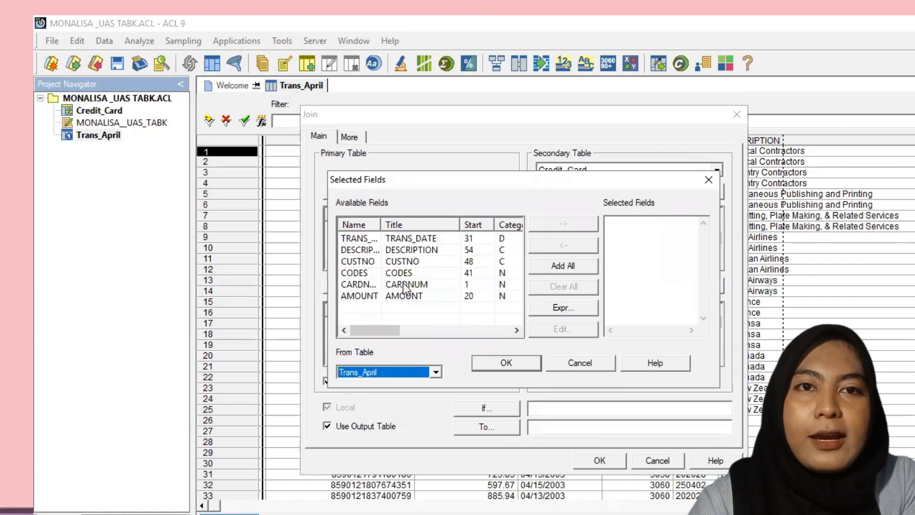
pyautogui.doubleClick(404, 289)
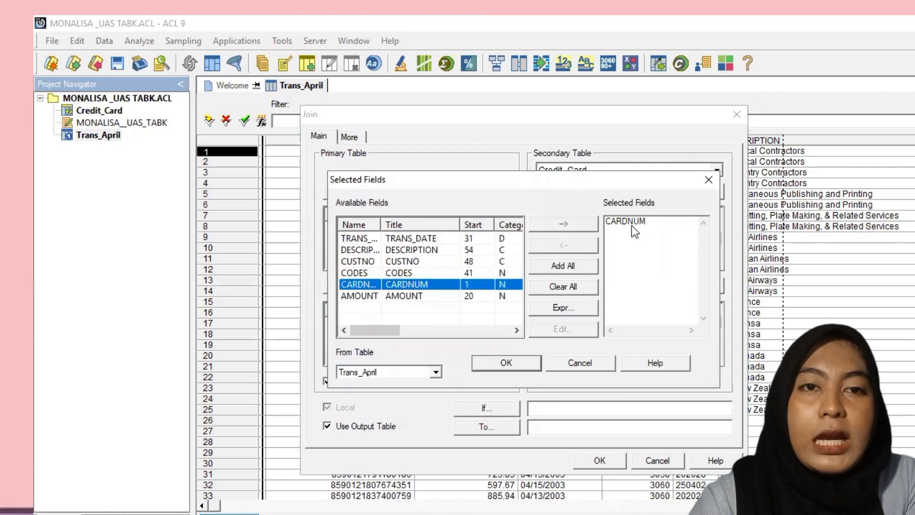
pyautogui.click(506, 363)
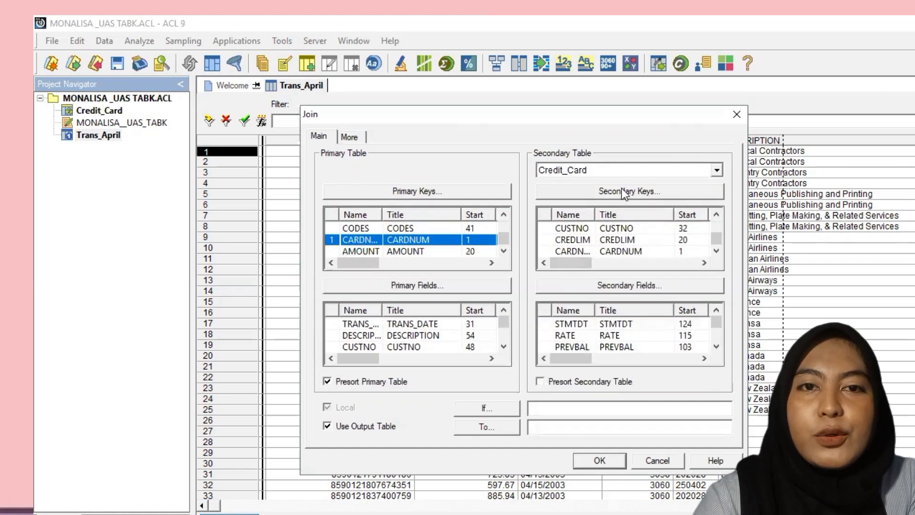
pyautogui.click(623, 190)
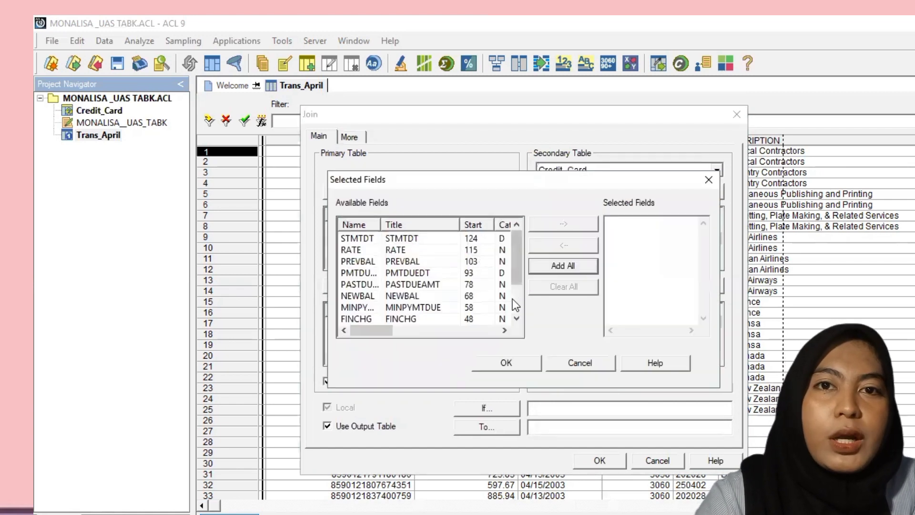
pyautogui.scroll(-1, 513, 299)
pyautogui.doubleClick(415, 319)
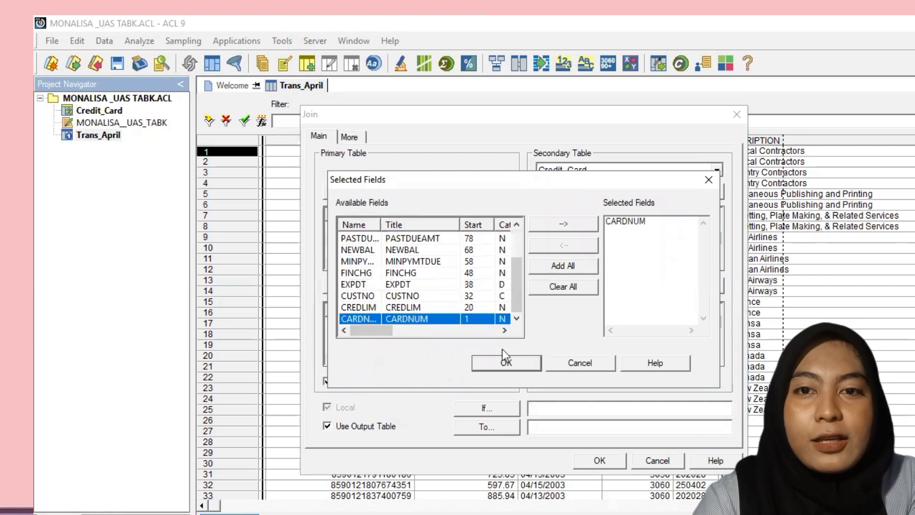
pyautogui.click(521, 362)
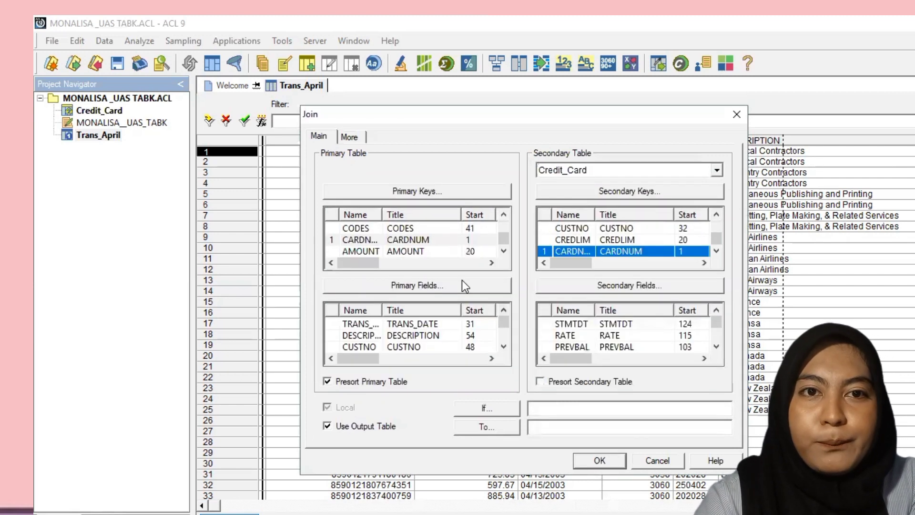
# Choose CODES, DESCRIPTION and CARDNUM as the primary fields of the join
pyautogui.click(462, 280)
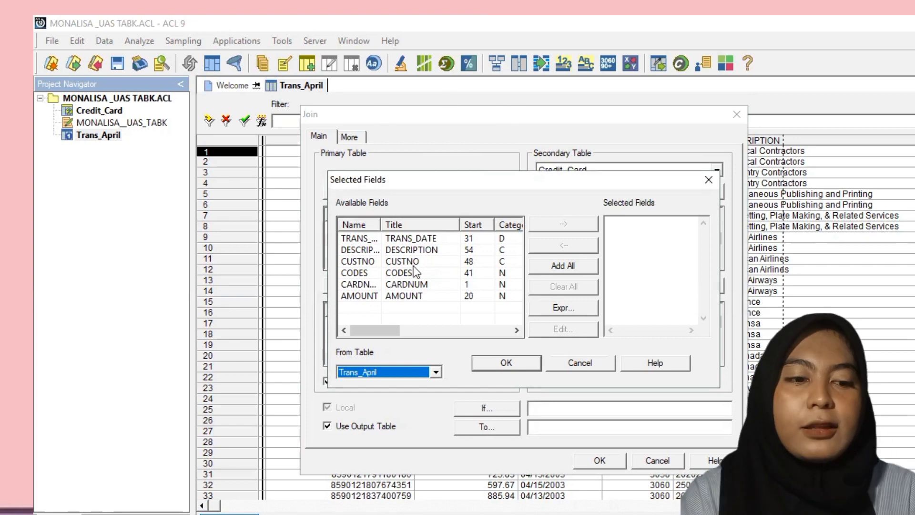
pyautogui.doubleClick(396, 276)
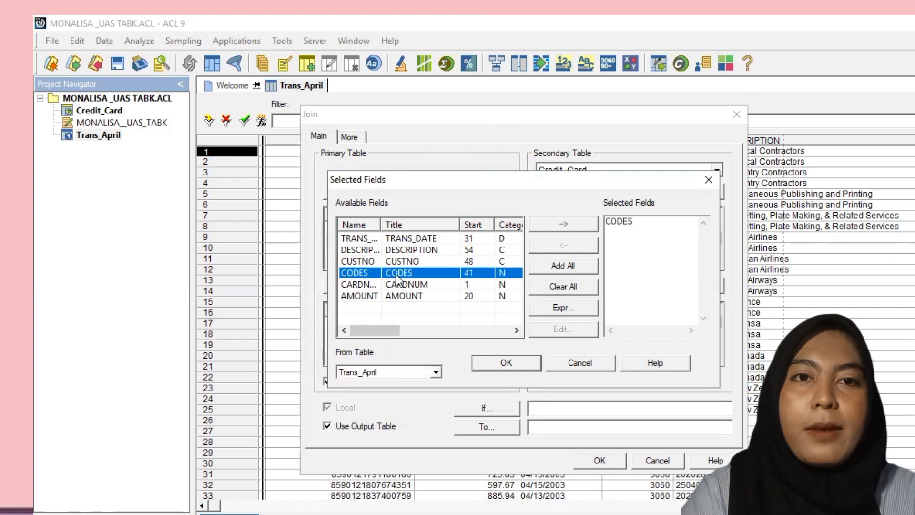
pyautogui.doubleClick(406, 248)
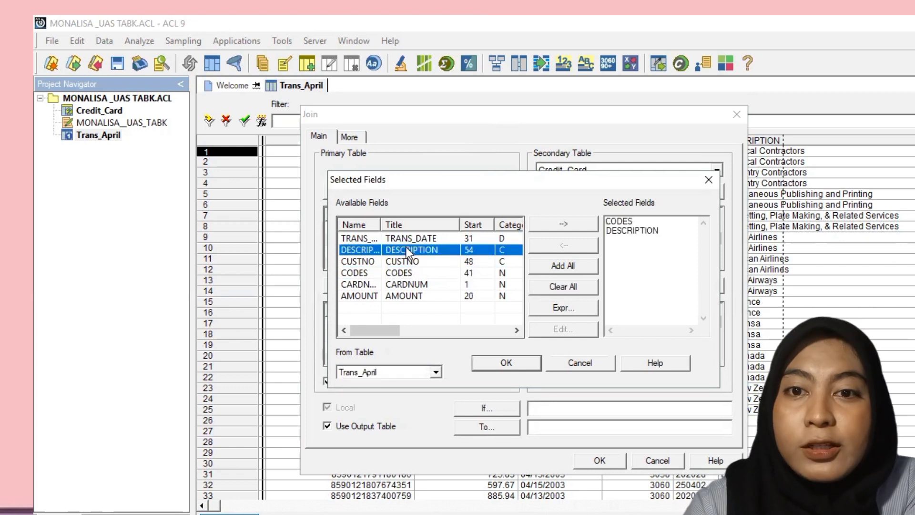
pyautogui.doubleClick(412, 286)
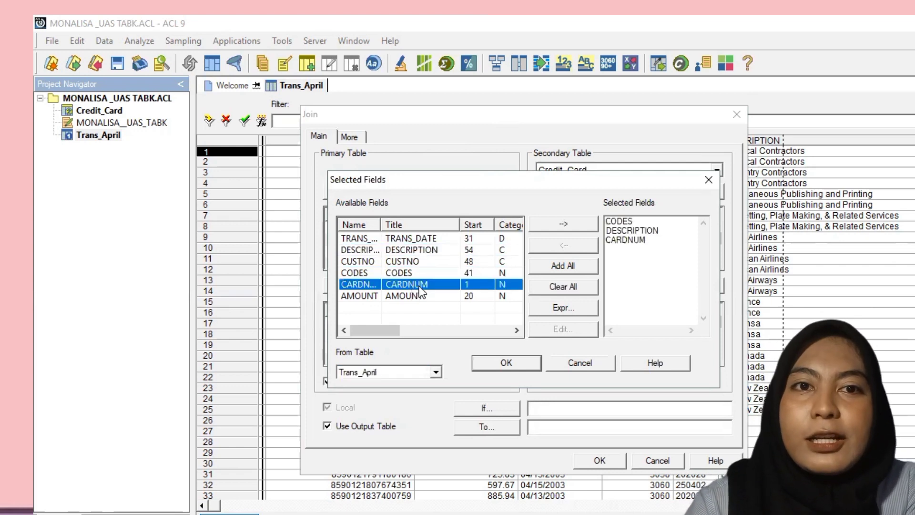
pyautogui.click(508, 361)
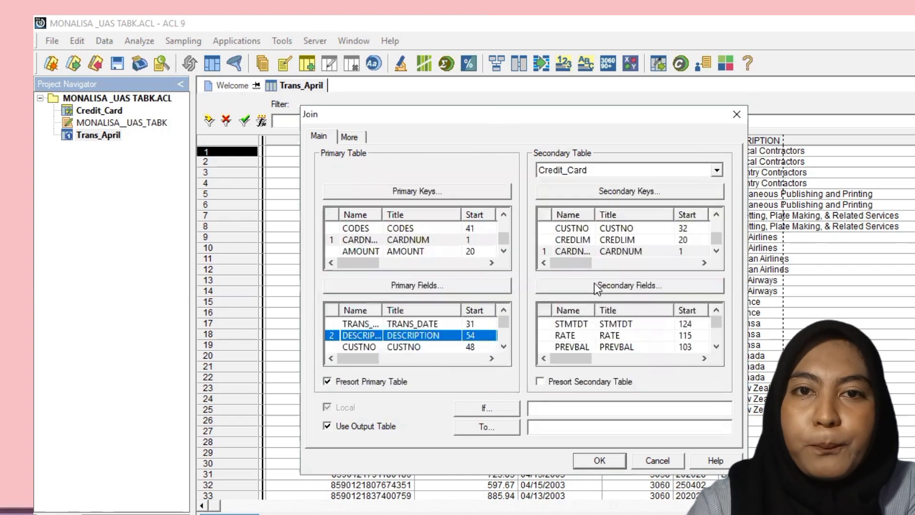
# Choose CARDNUM, CREDLIM and CUSTNO as the secondary fields from the Credit_Card table
pyautogui.click(596, 288)
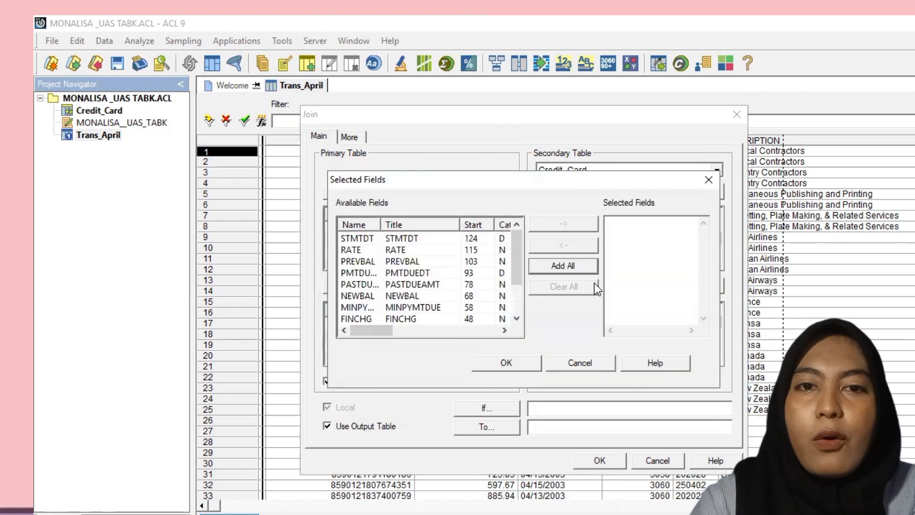
pyautogui.moveTo(515, 263); pyautogui.dragTo(516, 314)
pyautogui.doubleClick(432, 319)
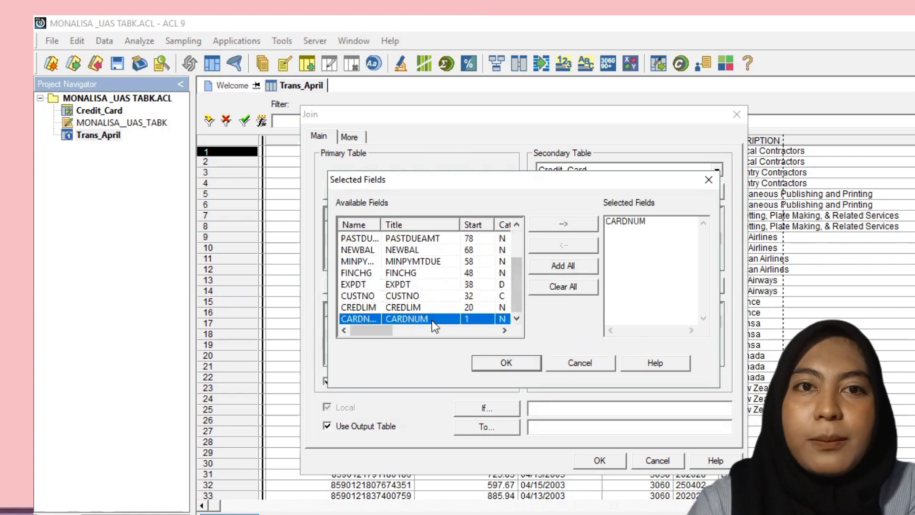
pyautogui.doubleClick(391, 308)
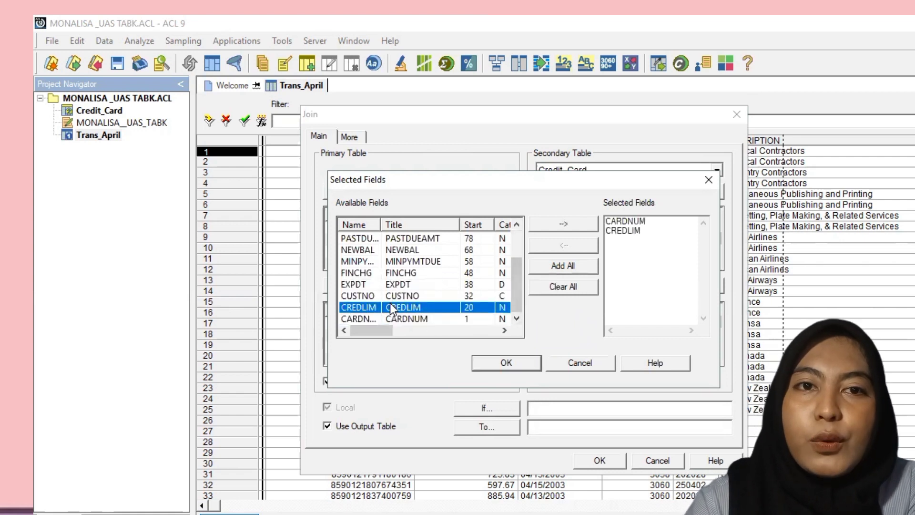
pyautogui.doubleClick(422, 296)
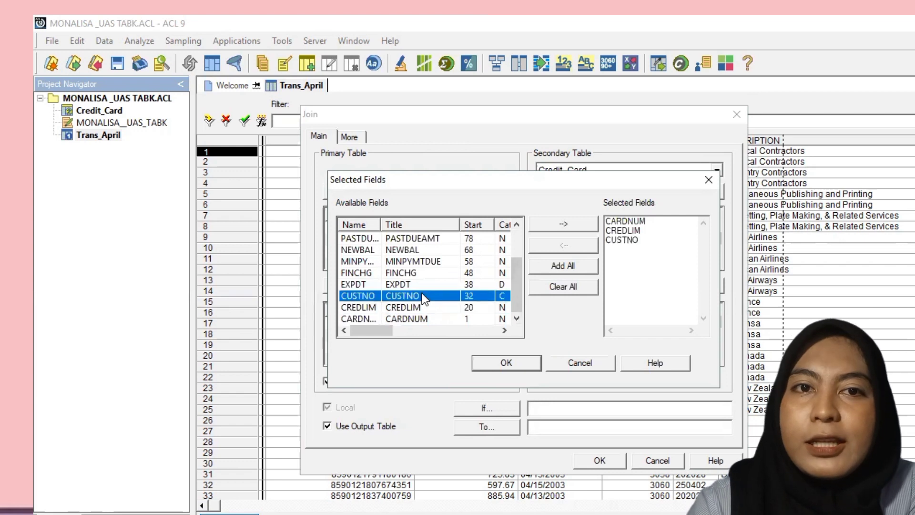
pyautogui.click(525, 360)
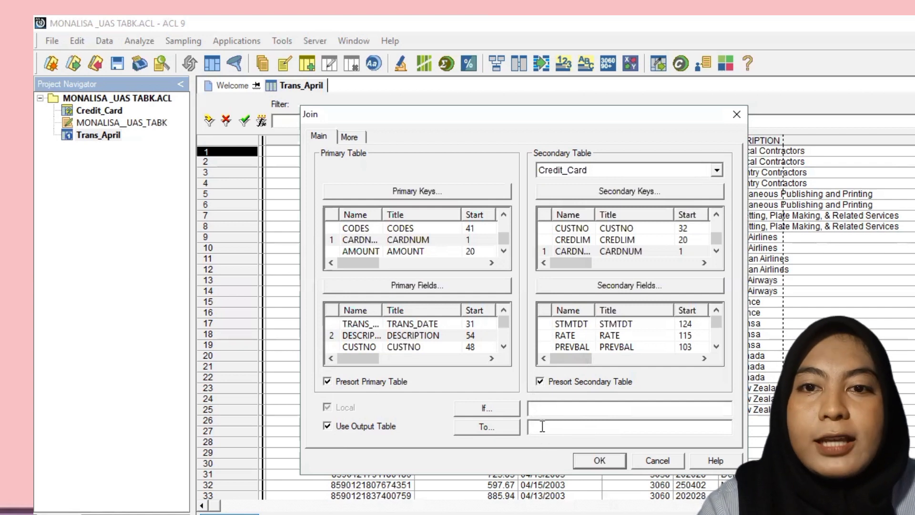
# Presort the secondary table, name the output JOINING, and run the join, checking the columns of the joined table
pyautogui.write('JOININ')
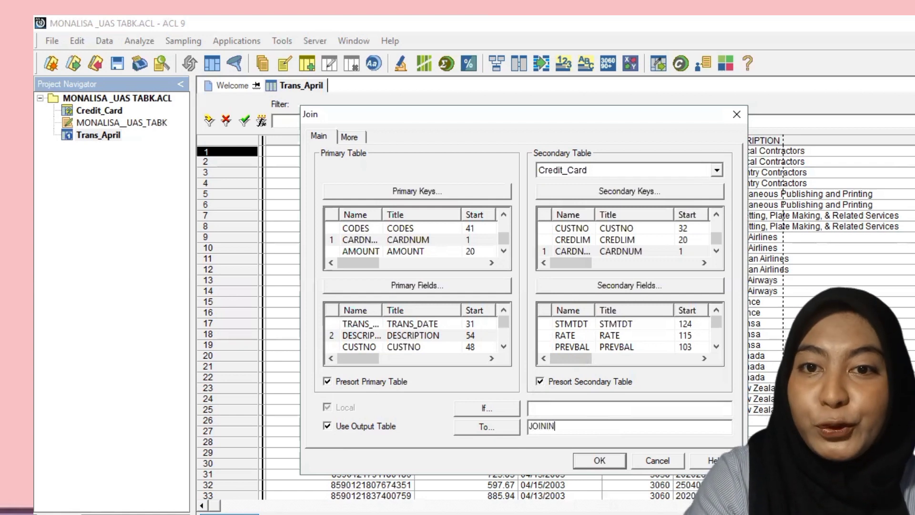
pyautogui.write('G')
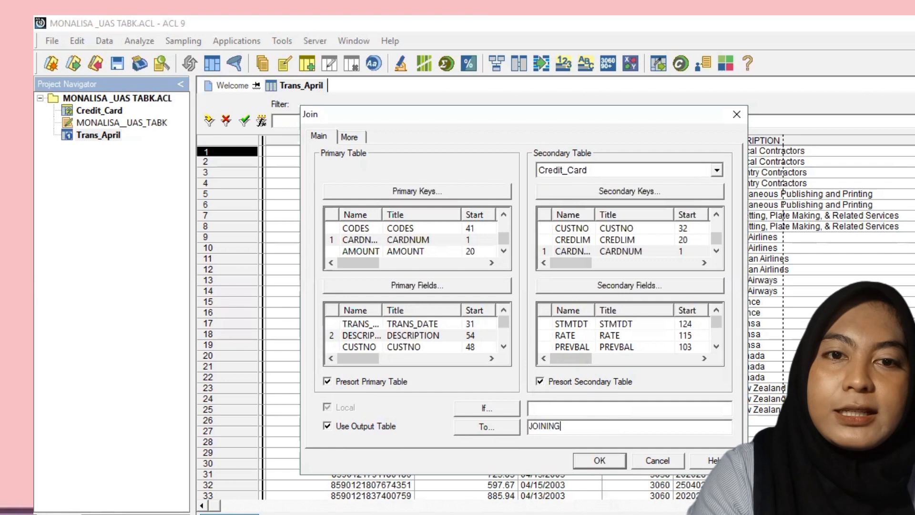
pyautogui.click(590, 462)
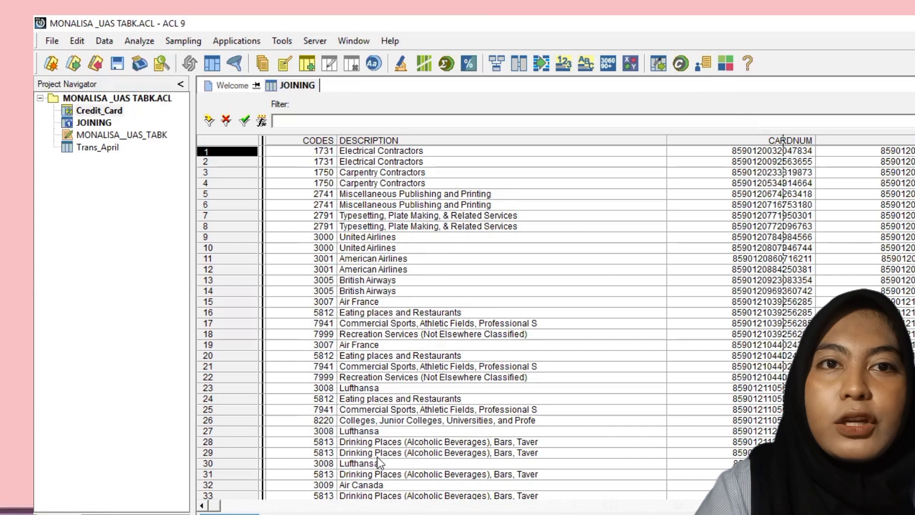
pyautogui.click(550, 510)
pyautogui.click(627, 509)
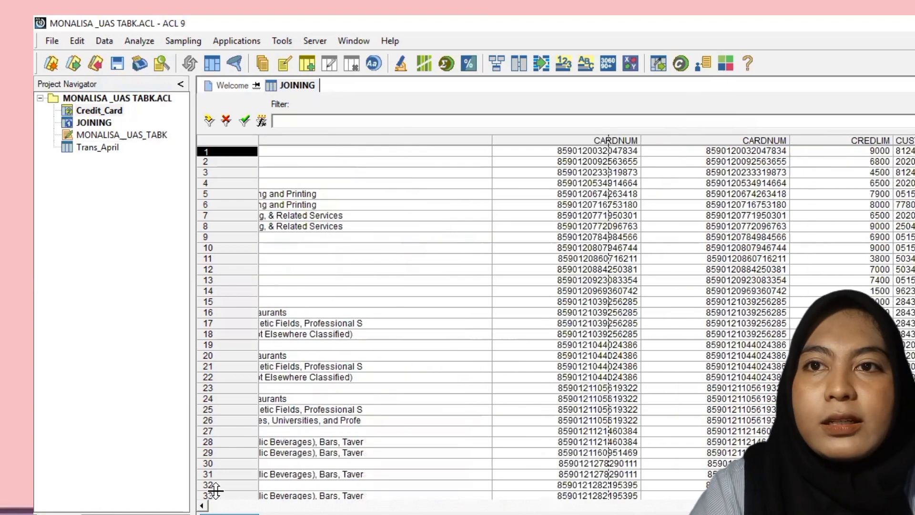
pyautogui.click(216, 509)
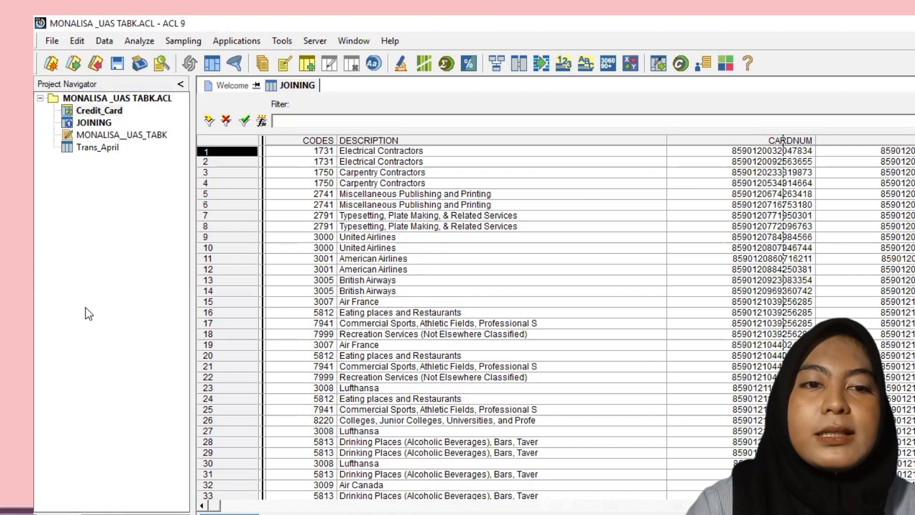
# Start defining a new table in the project, using a file on disk as the data source
pyautogui.click(91, 256)
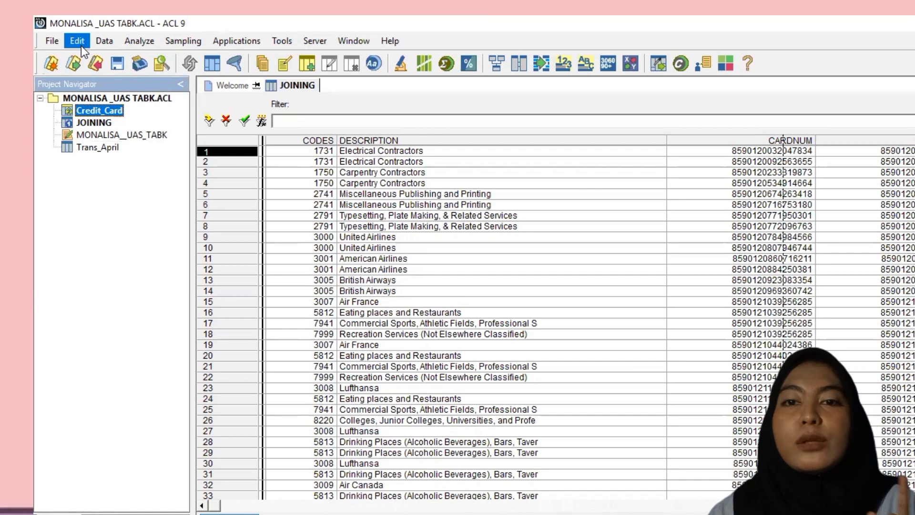
pyautogui.click(56, 41)
pyautogui.moveTo(70, 61)
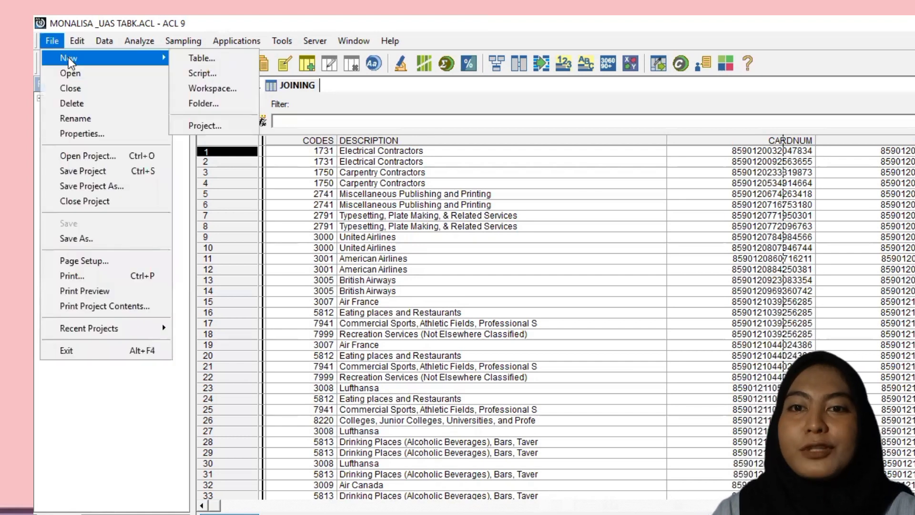
pyautogui.click(186, 58)
pyautogui.click(627, 485)
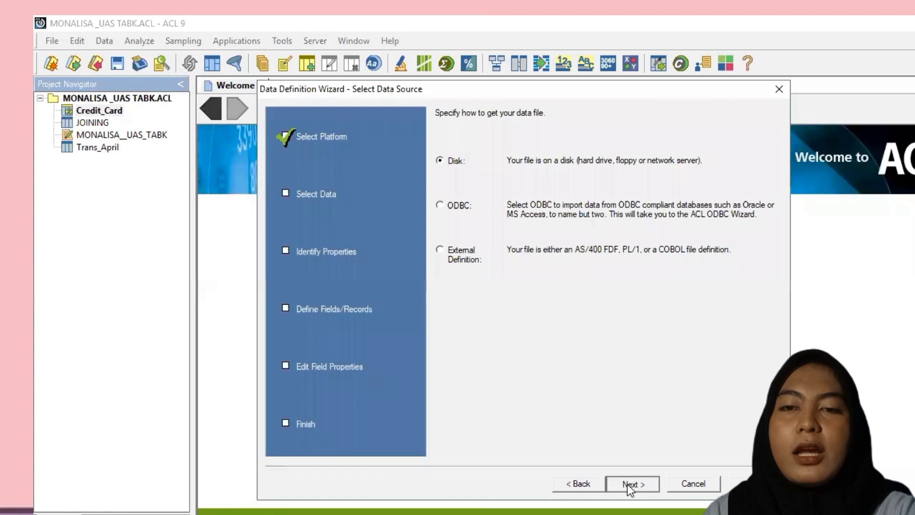
pyautogui.click(628, 484)
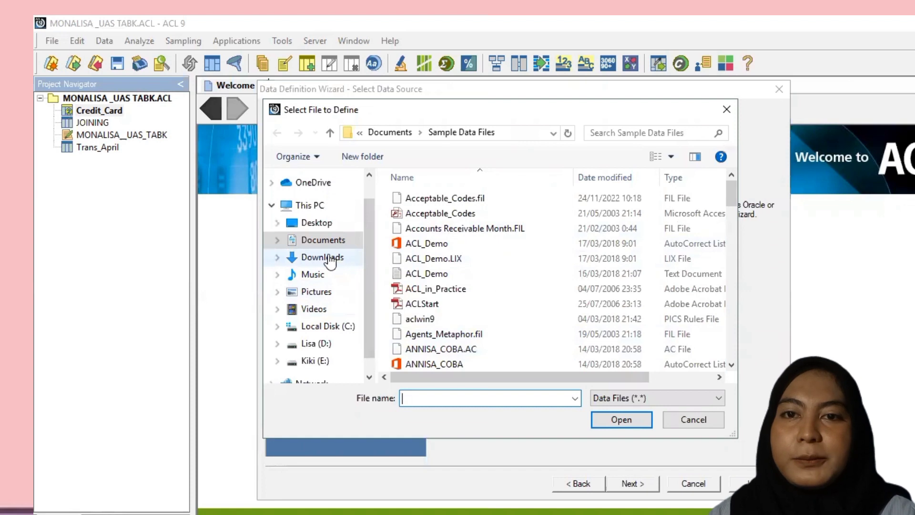
# Select EMP_MAST.DBF in the Downloads folder as the data file for the new table
pyautogui.click(331, 260)
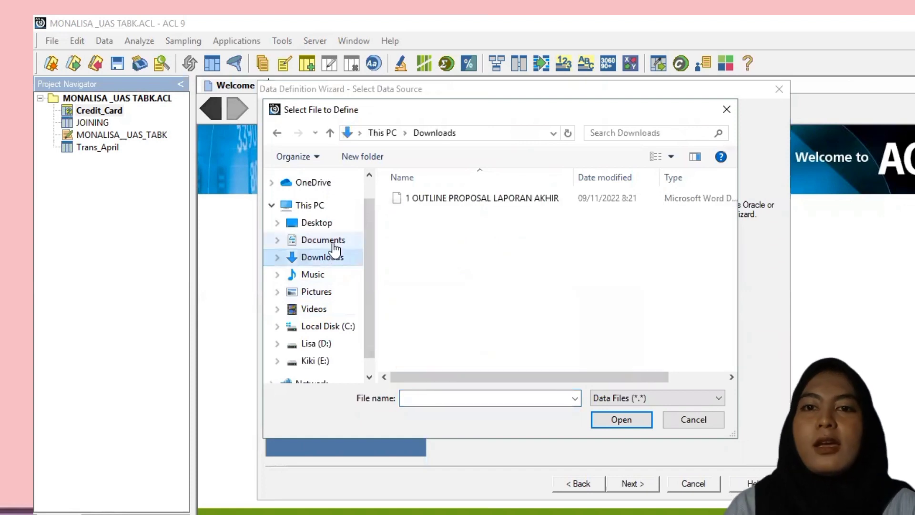
pyautogui.click(323, 241)
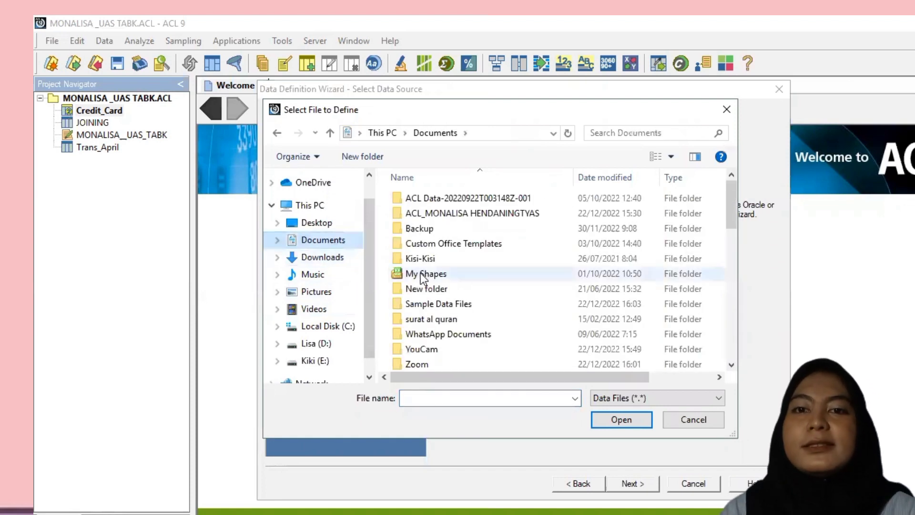
pyautogui.click(424, 315)
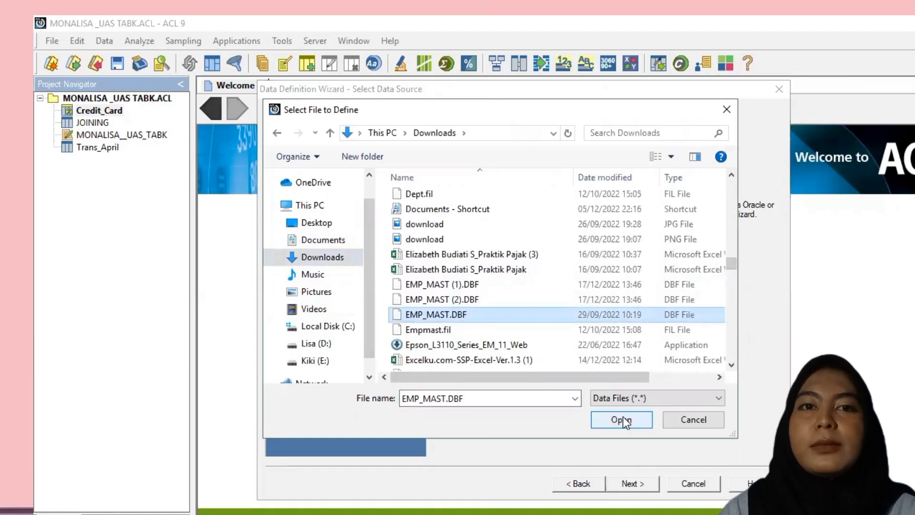
pyautogui.click(621, 420)
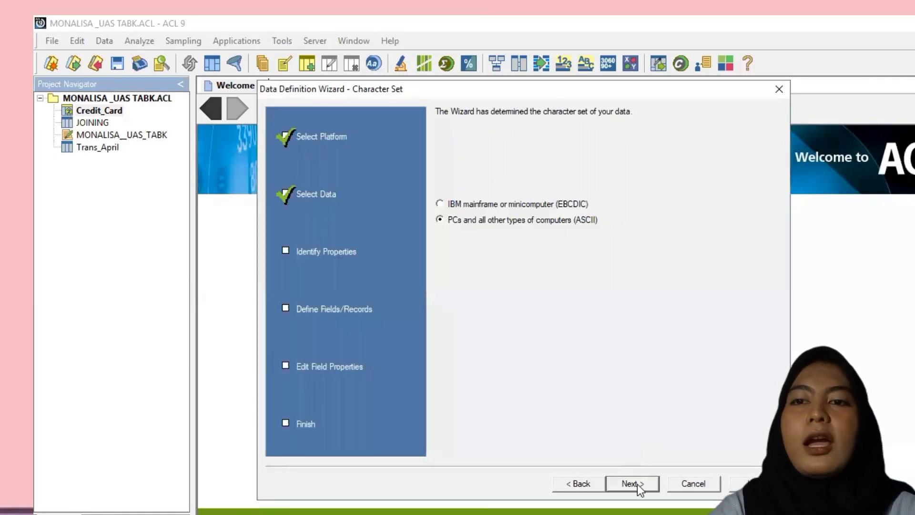
# Accept the ASCII character set and dBASE compatible format, finish the definition, and save the table as EMPMAST
pyautogui.click(637, 484)
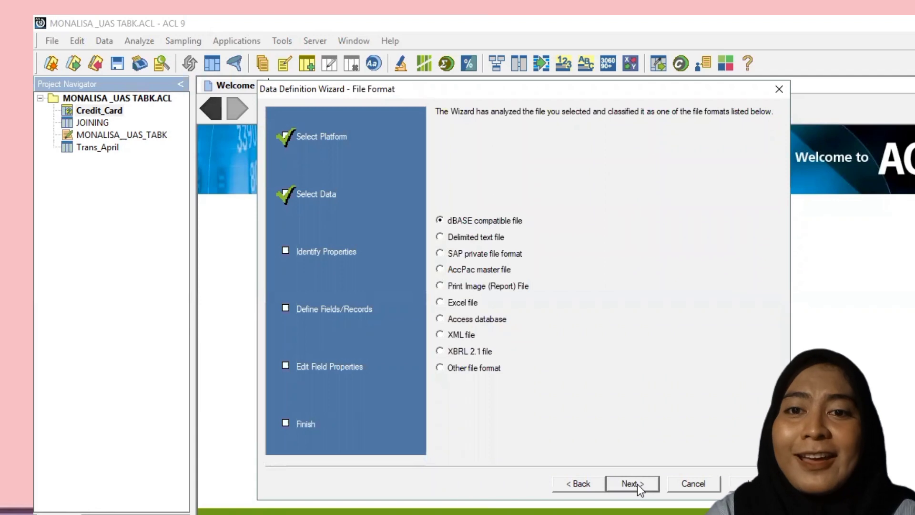
pyautogui.click(632, 483)
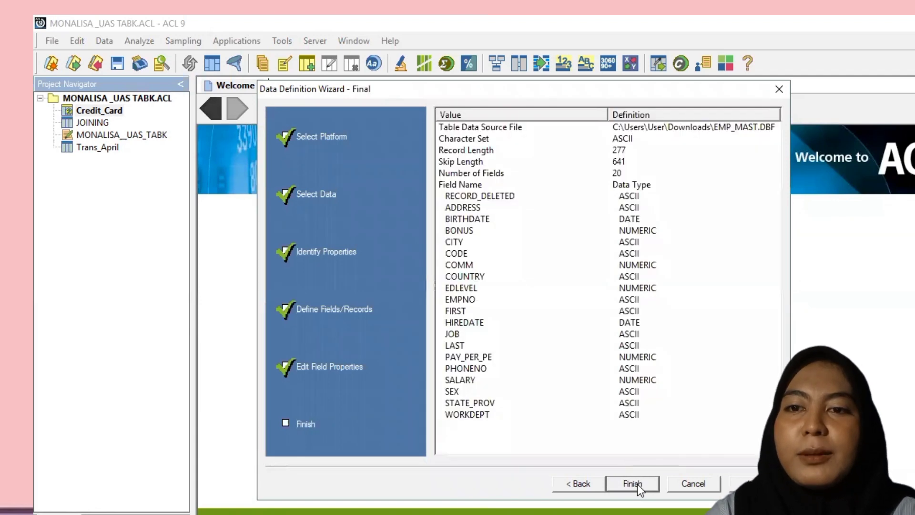
pyautogui.click(637, 484)
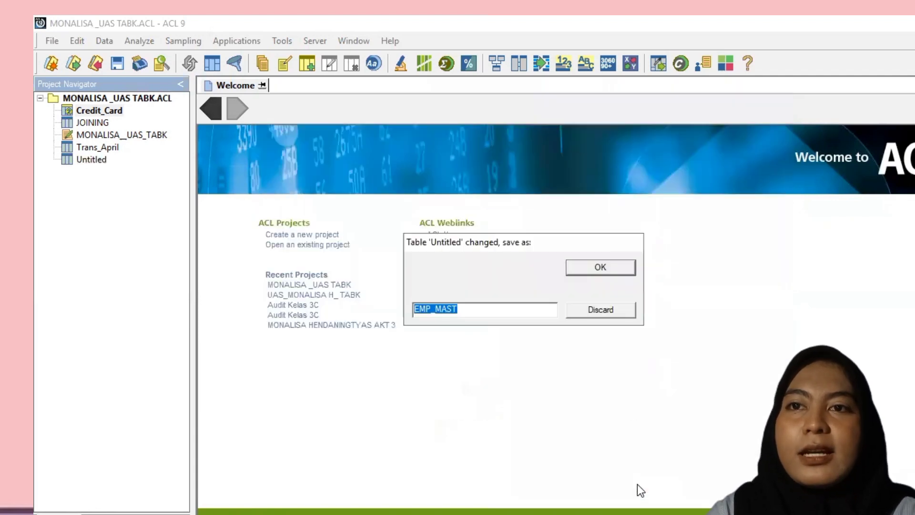
pyautogui.click(436, 311)
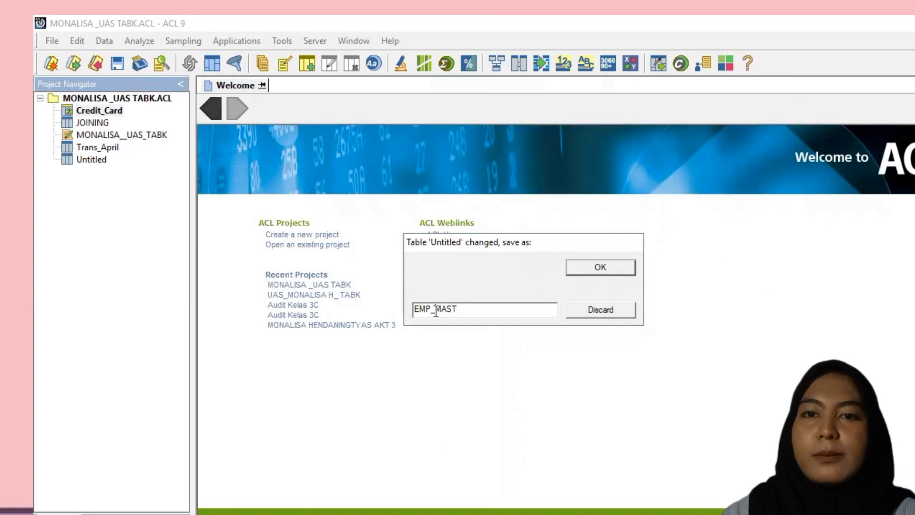
pyautogui.press('BackSpace')
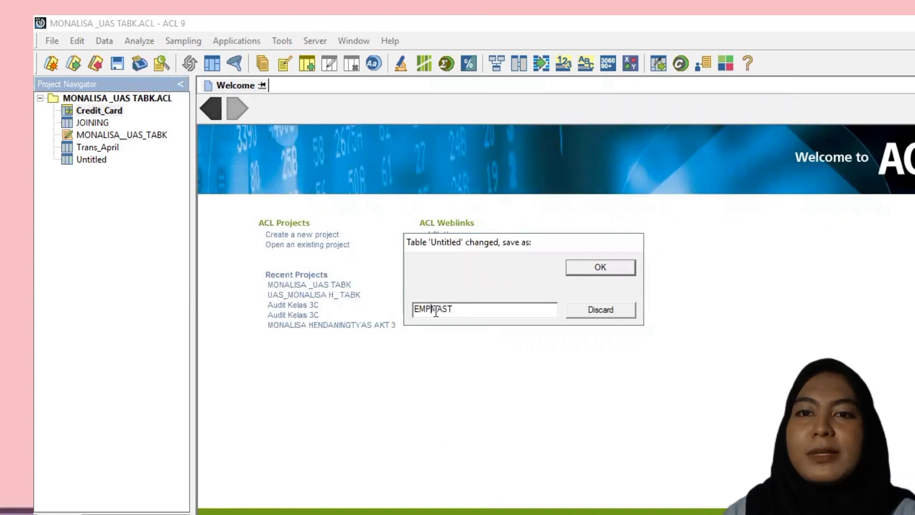
pyautogui.click(596, 269)
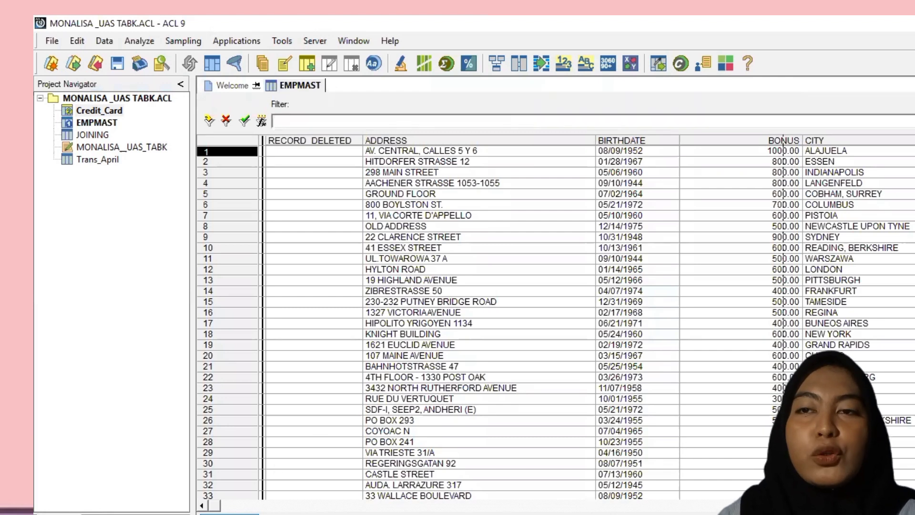
# Start extracting records from EMPMAST and build the If condition CODE = "CR"
pyautogui.click(772, 506)
pyautogui.click(772, 505)
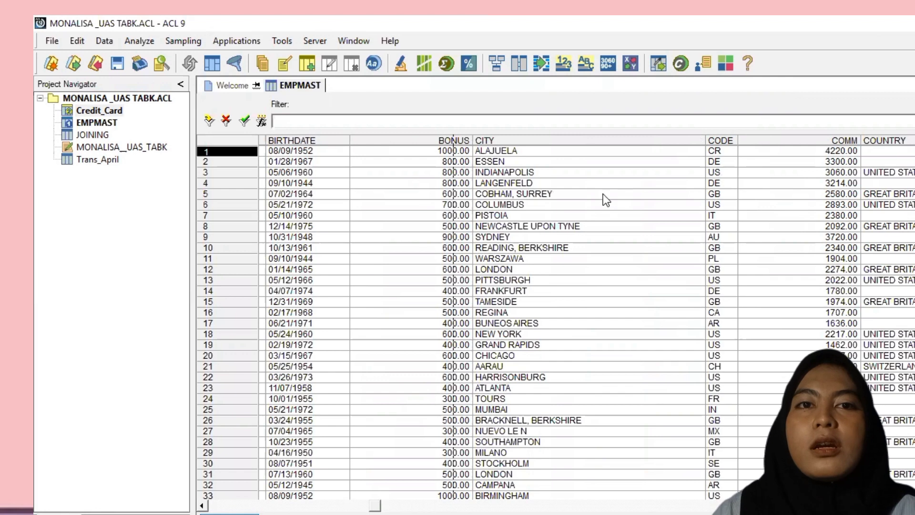
pyautogui.click(96, 123)
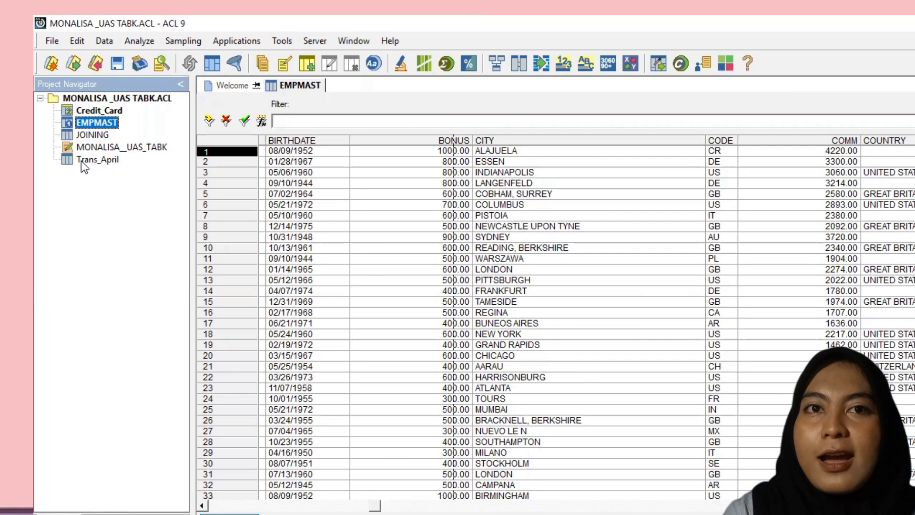
pyautogui.click(102, 41)
pyautogui.click(124, 59)
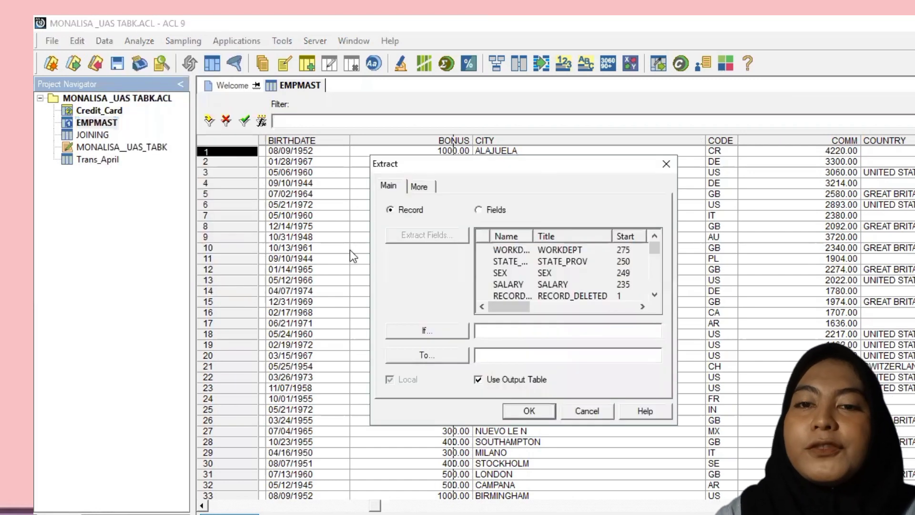
pyautogui.click(441, 330)
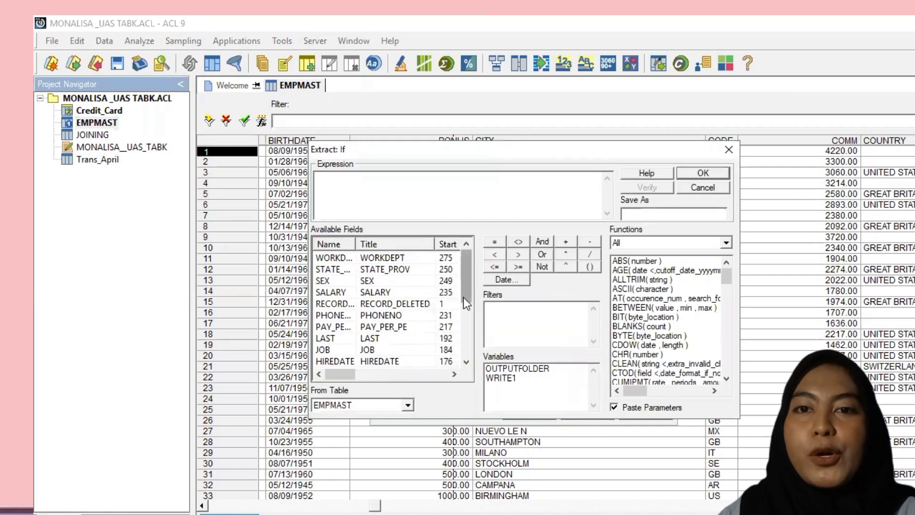
pyautogui.moveTo(463, 296); pyautogui.dragTo(464, 358)
pyautogui.doubleClick(375, 316)
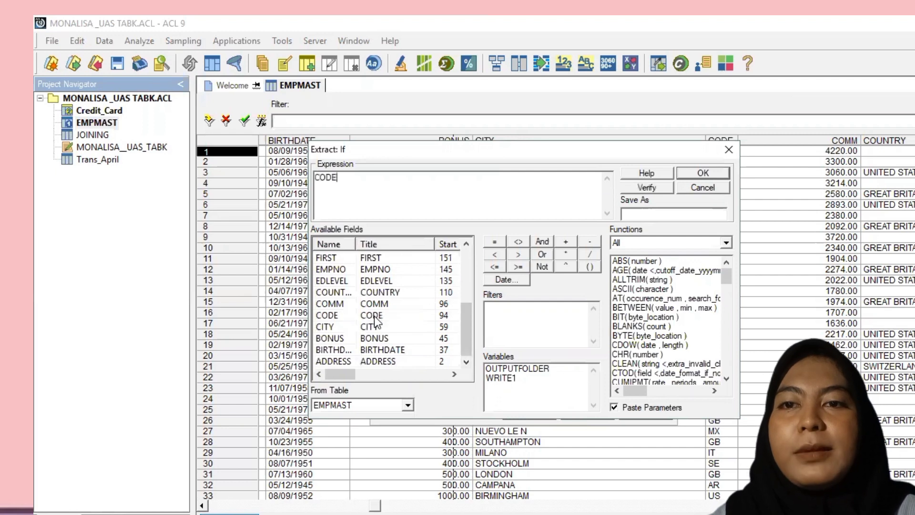
pyautogui.click(486, 243)
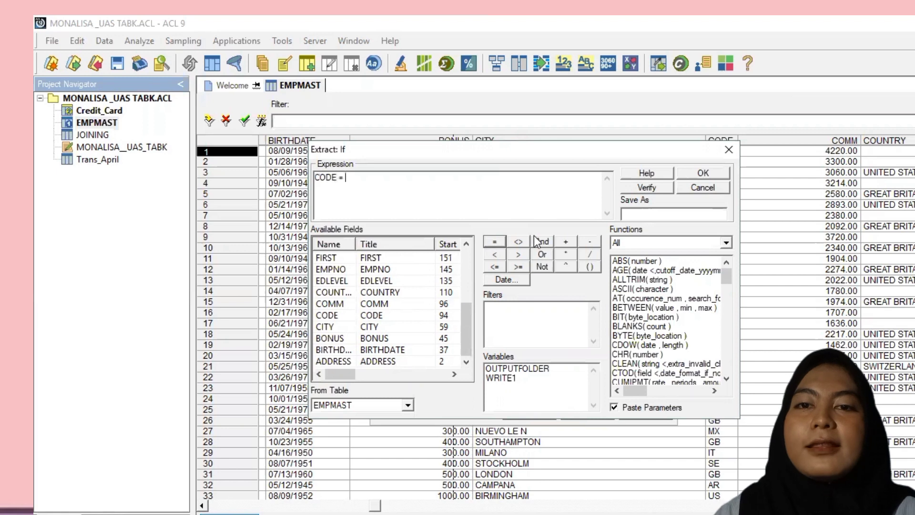
pyautogui.write('"')
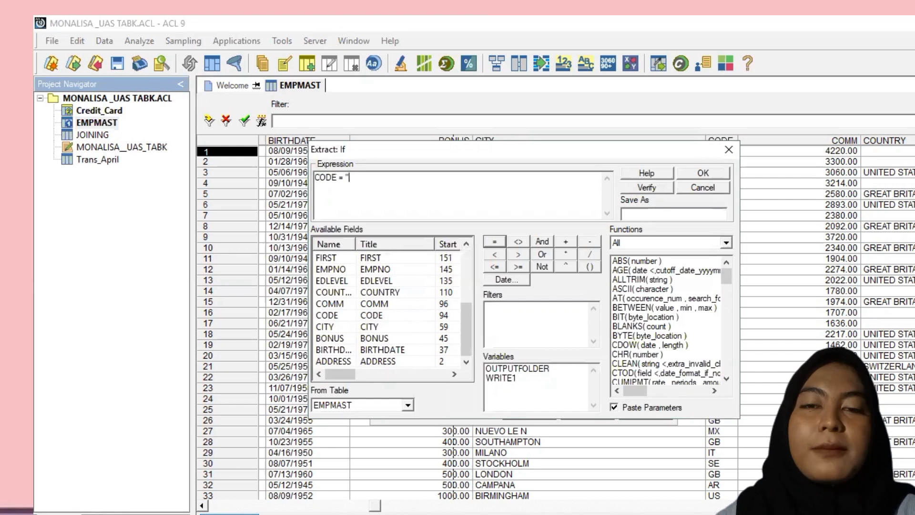
pyautogui.write('CR')
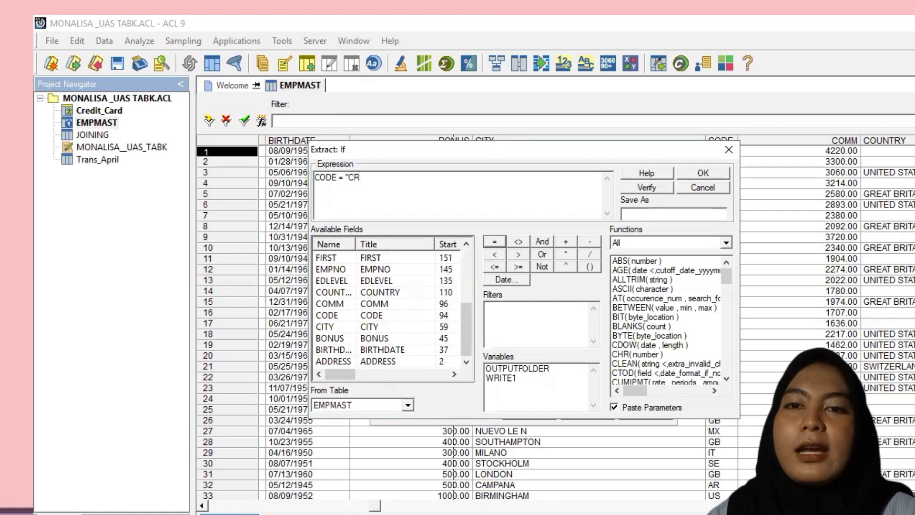
pyautogui.write('"')
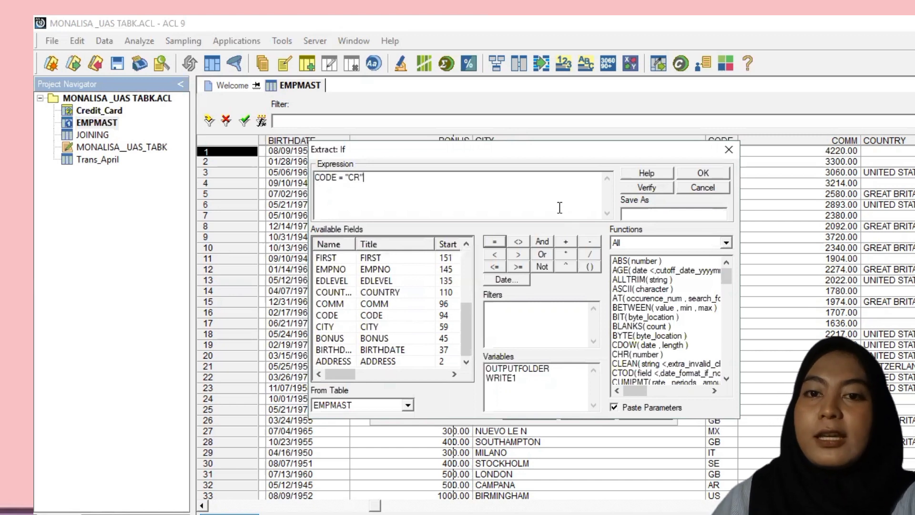
# Save the condition under the name CODE_CR, verify the expression, and apply it to the extraction
pyautogui.click(679, 213)
pyautogui.write('CODE')
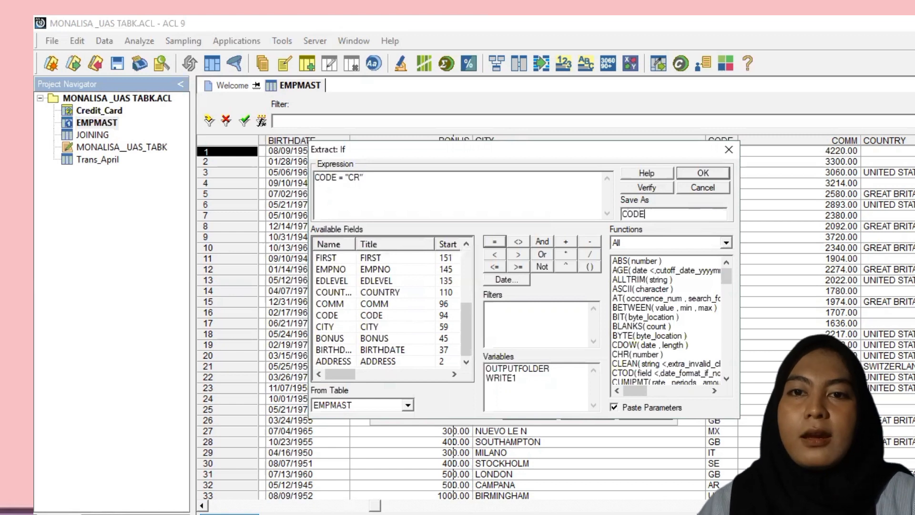
pyautogui.write('_')
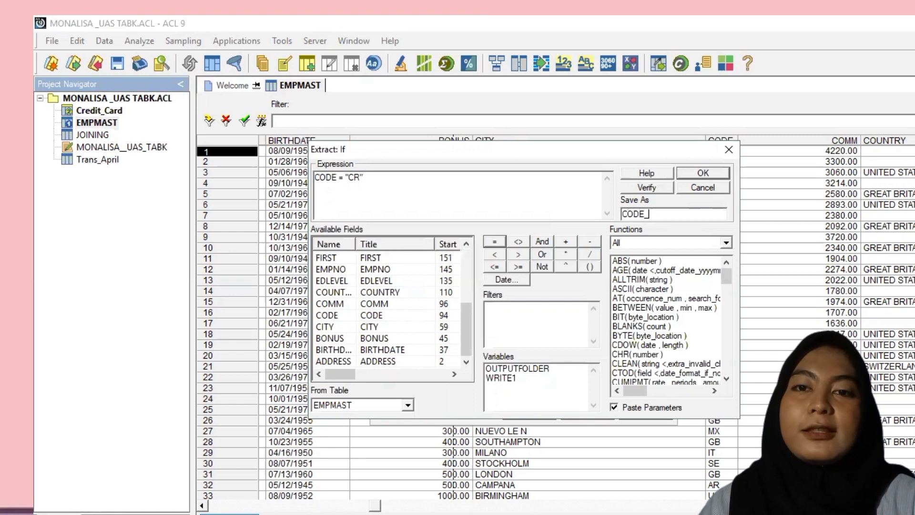
pyautogui.write('CR')
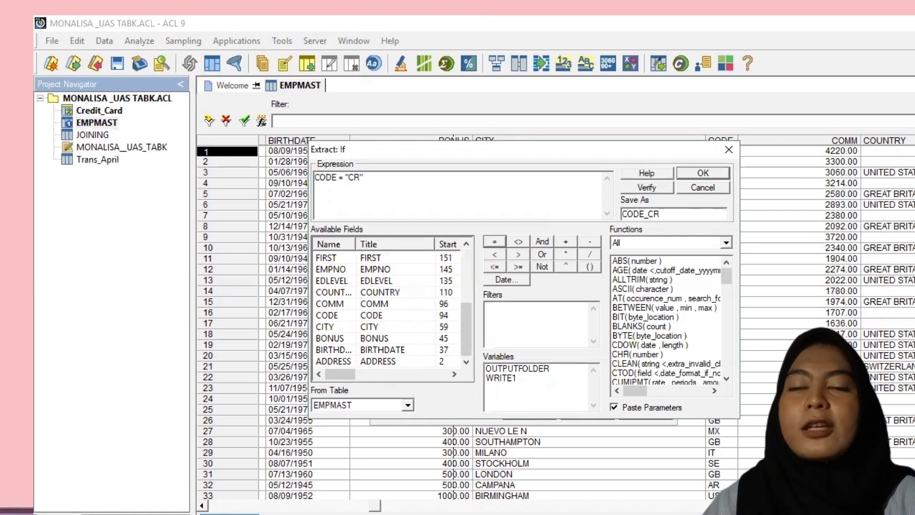
pyautogui.click(646, 189)
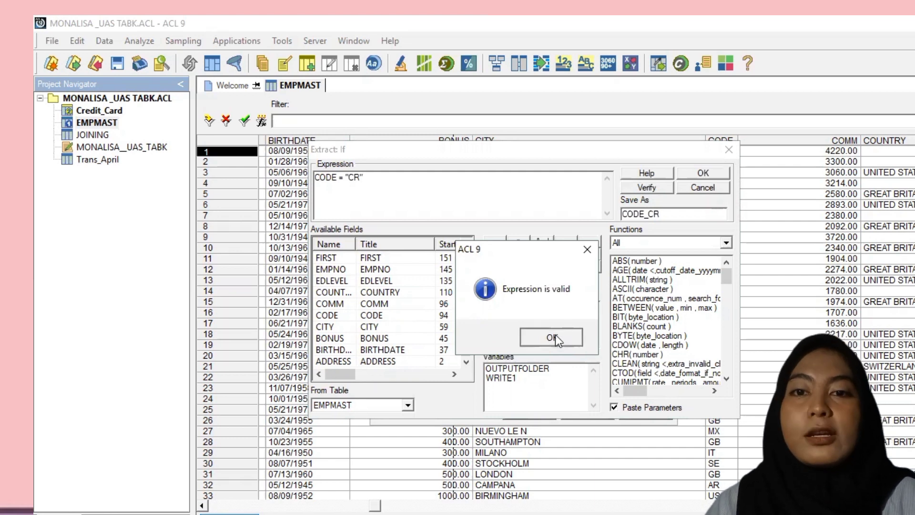
pyautogui.click(556, 337)
pyautogui.click(690, 173)
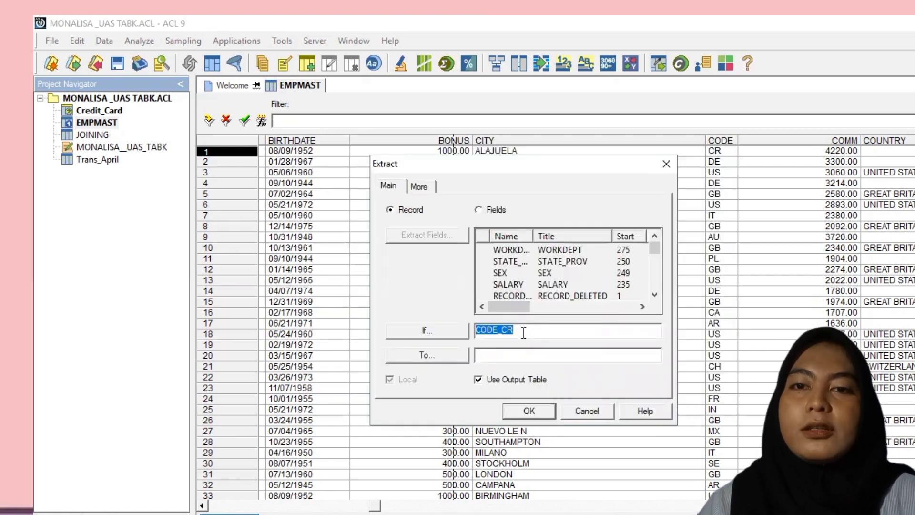
# Set the output table name to CODE_CR and run the extraction
pyautogui.click(498, 354)
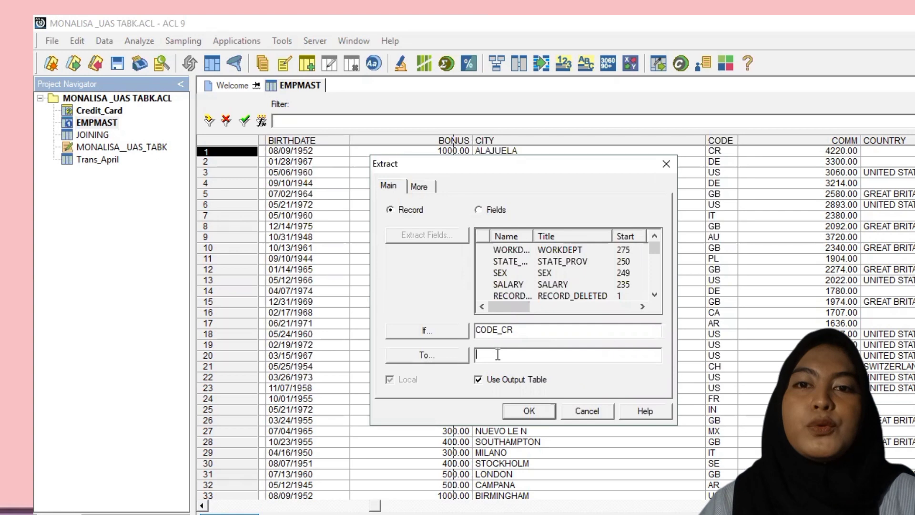
pyautogui.write('CODE_CR')
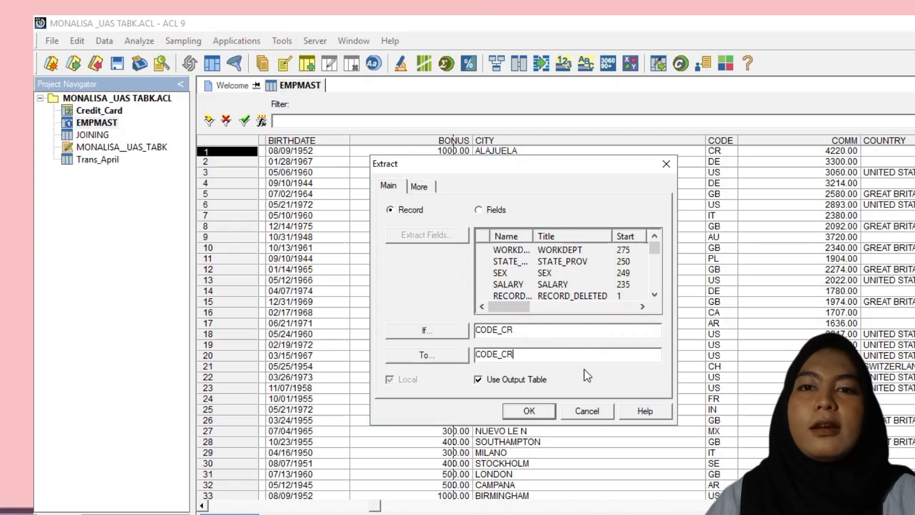
pyautogui.click(542, 410)
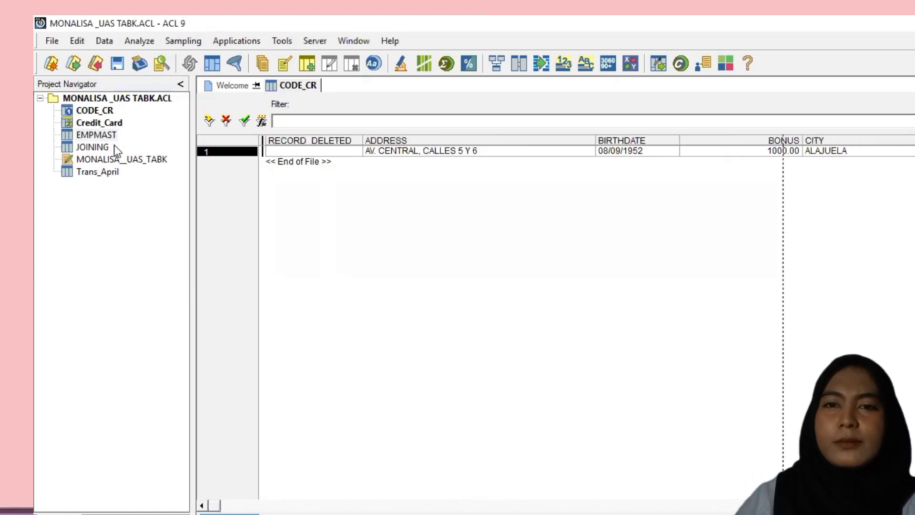
# Examine the CODE column in the extracted CODE_CR table and in the source EMPMAST table
pyautogui.click(102, 112)
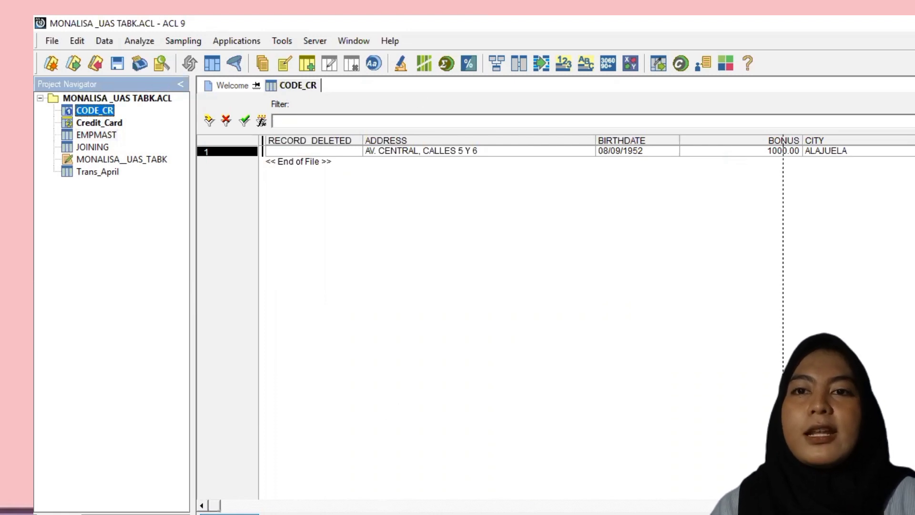
pyautogui.moveTo(216, 508); pyautogui.dragTo(354, 507)
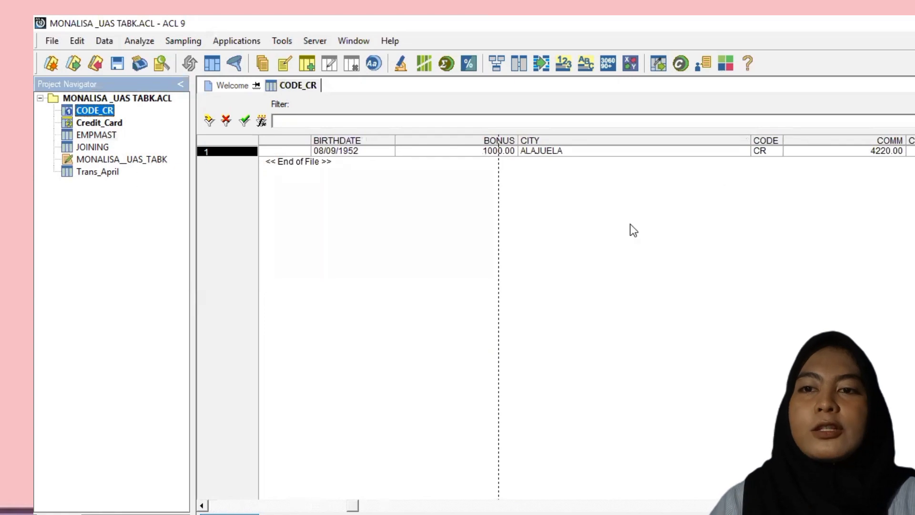
pyautogui.doubleClick(100, 135)
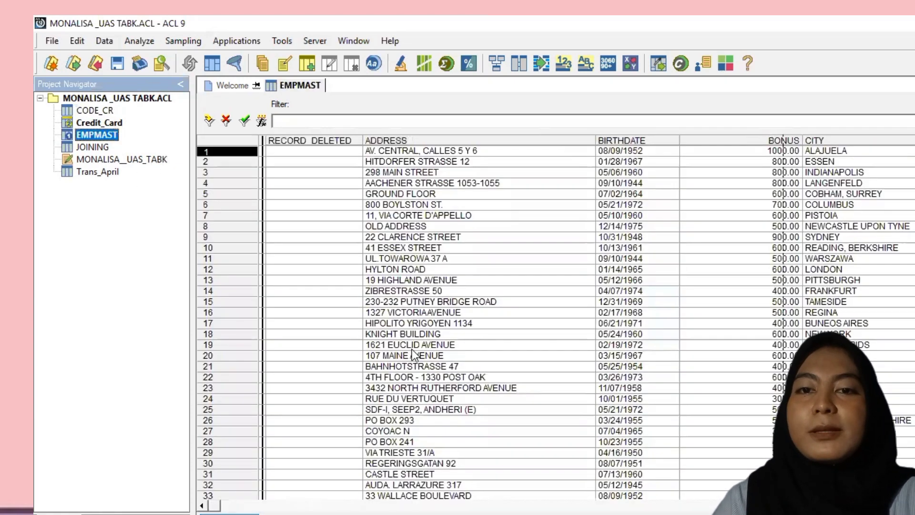
pyautogui.moveTo(212, 508); pyautogui.dragTo(400, 506)
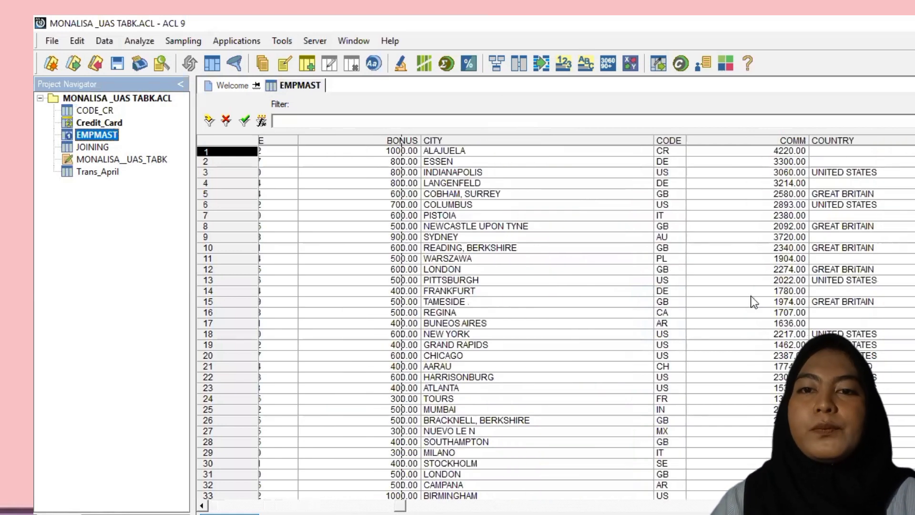
# Start another record extraction from EMPMAST and open its If condition for editing
pyautogui.click(103, 41)
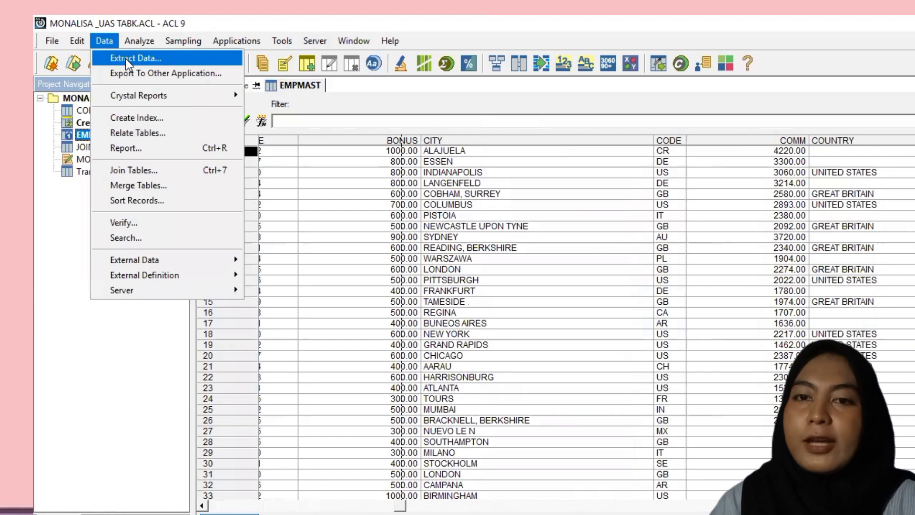
pyautogui.click(128, 59)
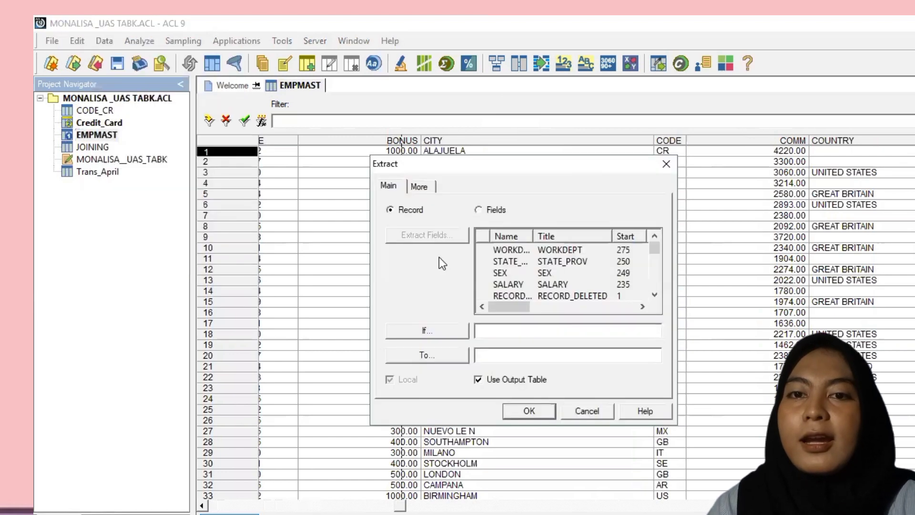
pyautogui.click(449, 327)
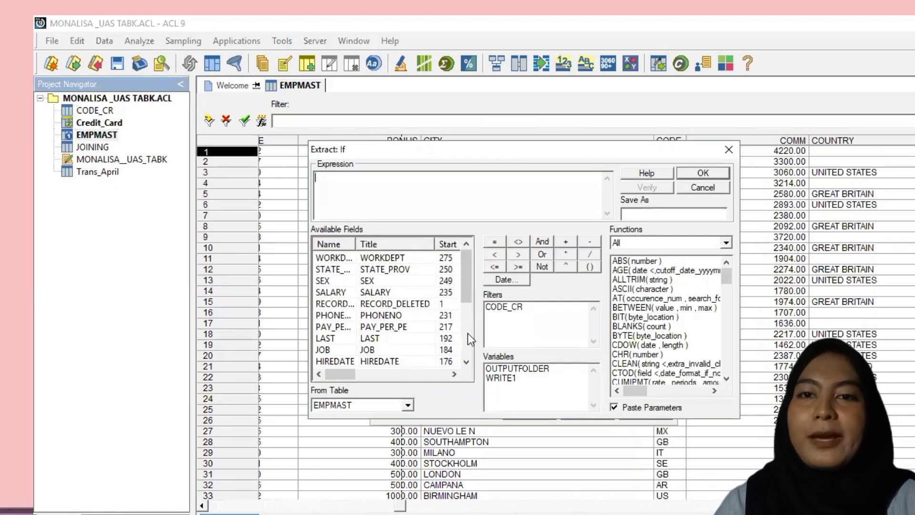
pyautogui.scroll(5, 466, 346)
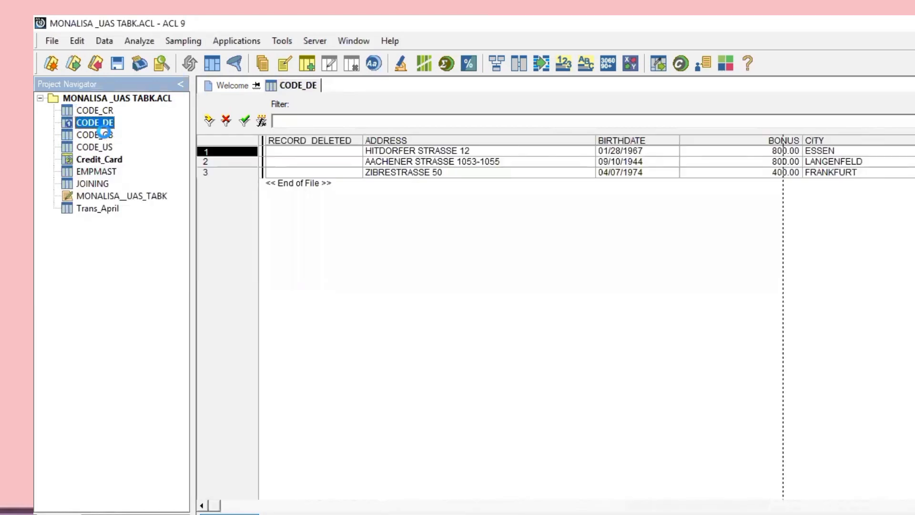
# Examine the extracted CODE_GB and CODE_US tables and the CODE column of the source EMPMAST table
pyautogui.doubleClick(104, 135)
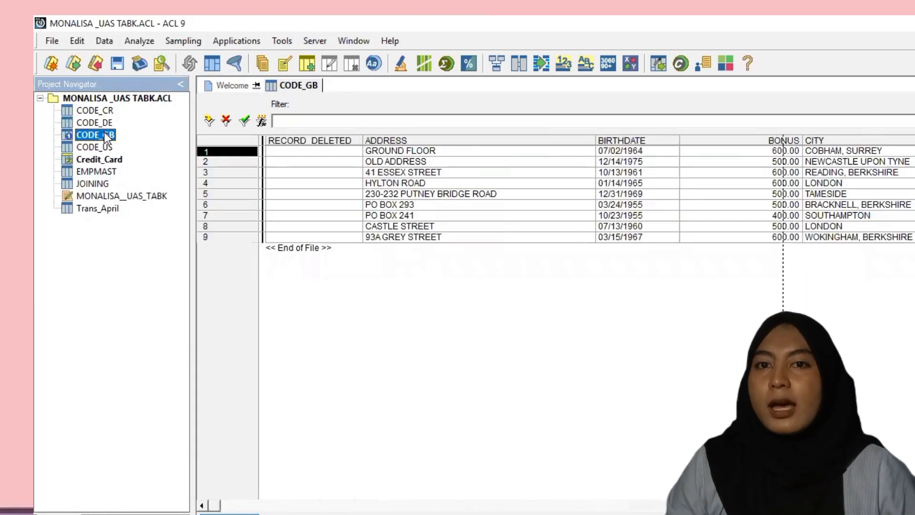
pyautogui.doubleClick(101, 147)
pyautogui.doubleClick(109, 161)
pyautogui.doubleClick(93, 171)
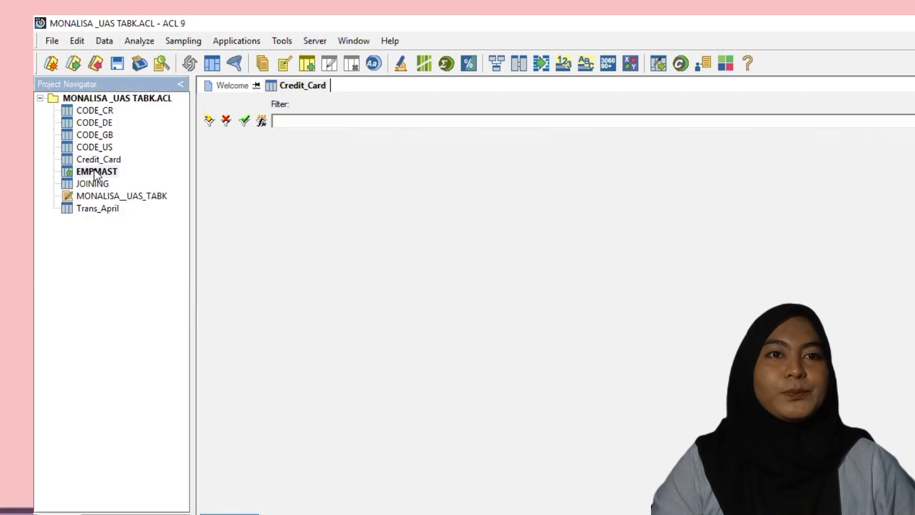
pyautogui.moveTo(218, 504); pyautogui.dragTo(385, 500)
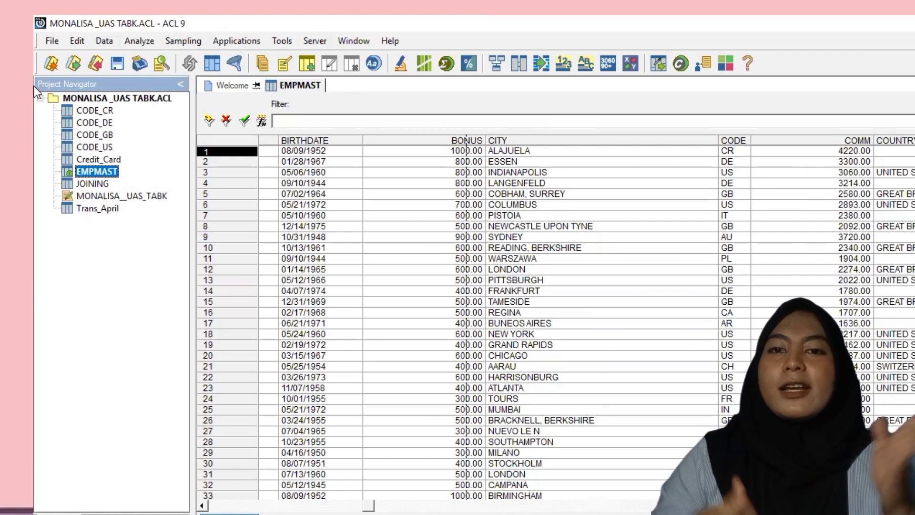
pyautogui.doubleClick(99, 134)
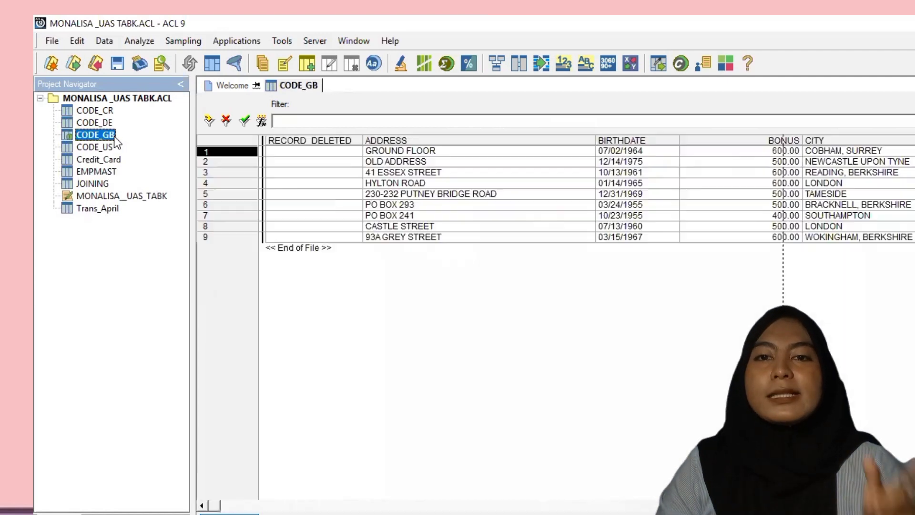
pyautogui.doubleClick(100, 147)
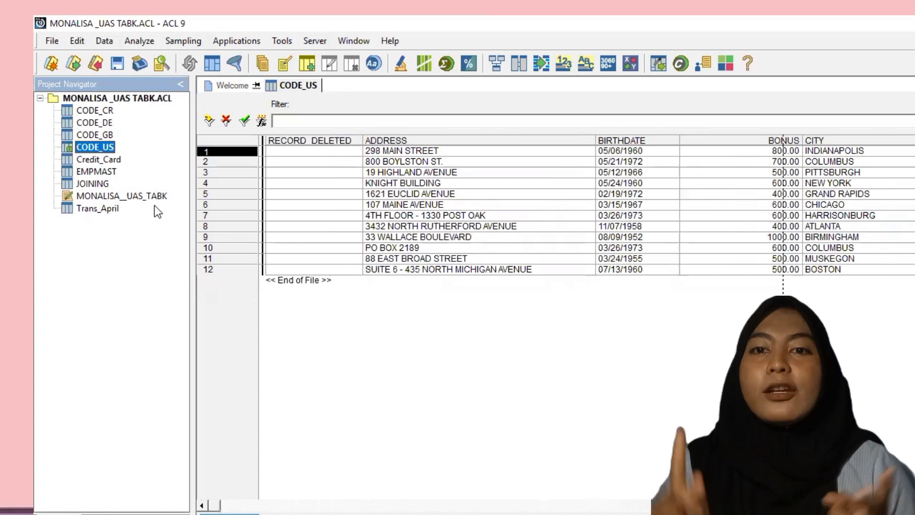
# Start a table merge with CODE_GB as the primary table and CODE_US as the secondary table
pyautogui.doubleClick(103, 135)
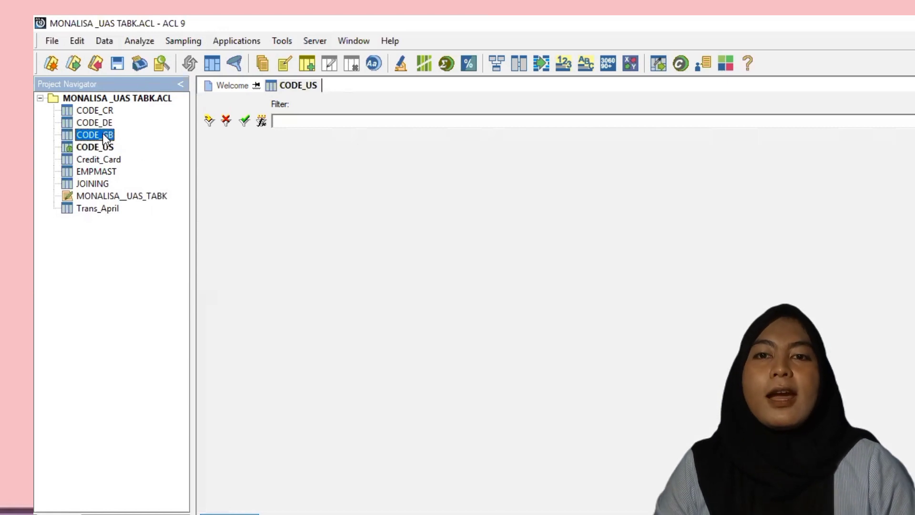
pyautogui.click(108, 38)
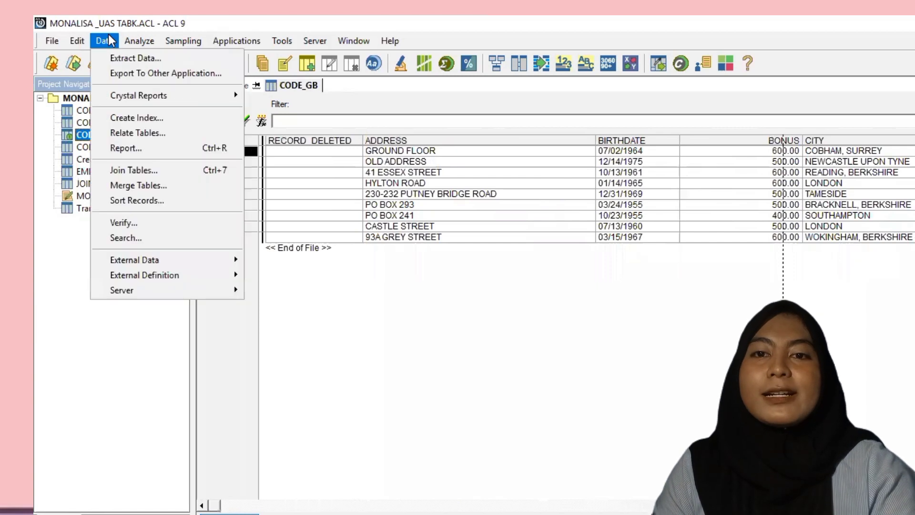
pyautogui.click(161, 188)
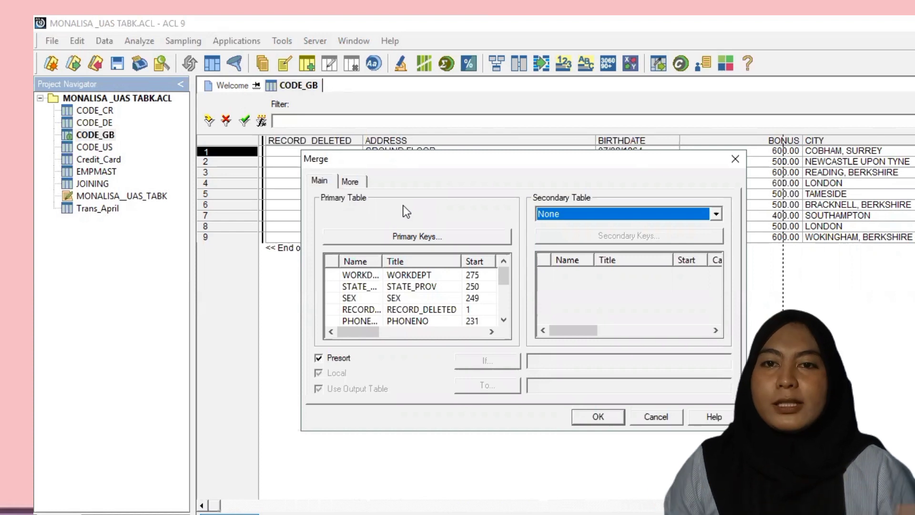
pyautogui.click(718, 215)
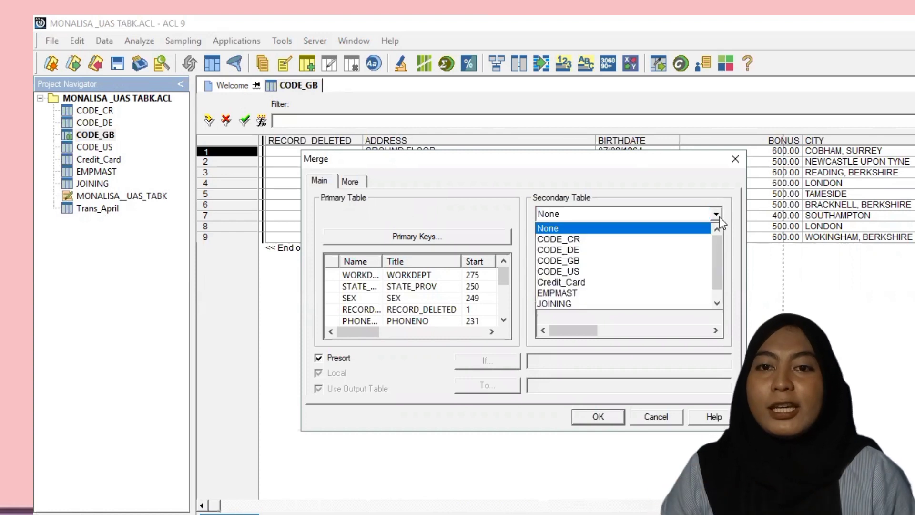
pyautogui.click(547, 272)
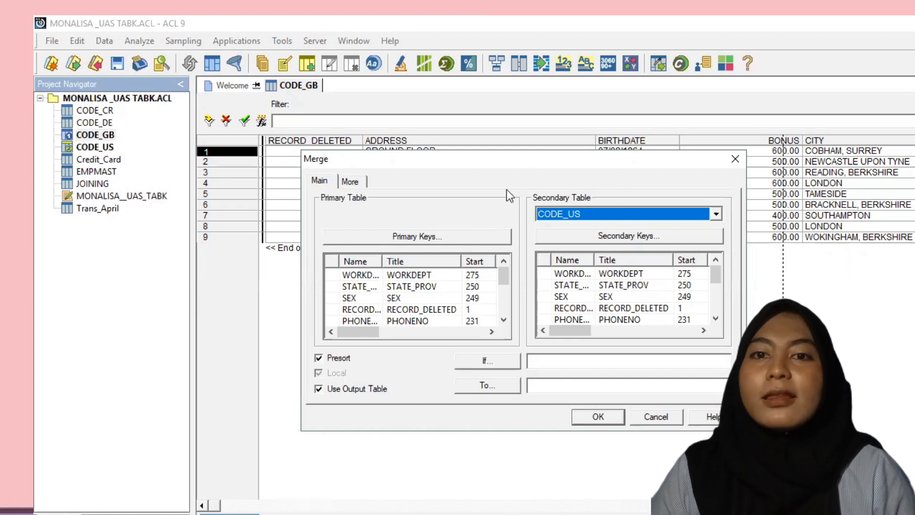
# Set CODE, CITY and JOB, in that order, as the merge's primary keys from CODE_GB
pyautogui.click(427, 237)
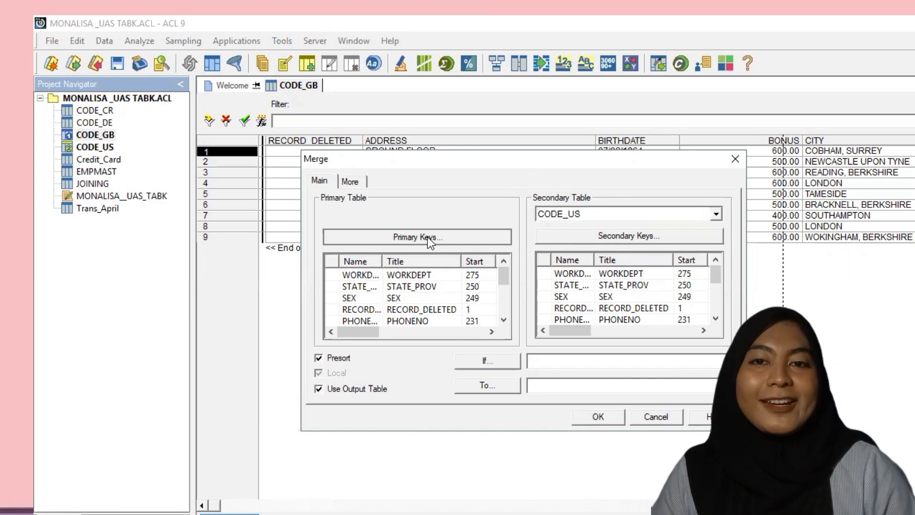
pyautogui.click(519, 300)
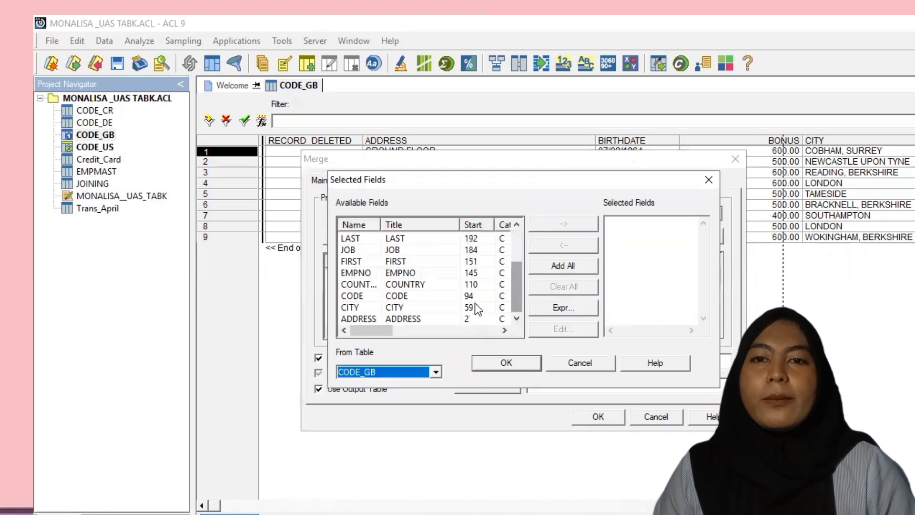
pyautogui.doubleClick(398, 296)
pyautogui.click(392, 318)
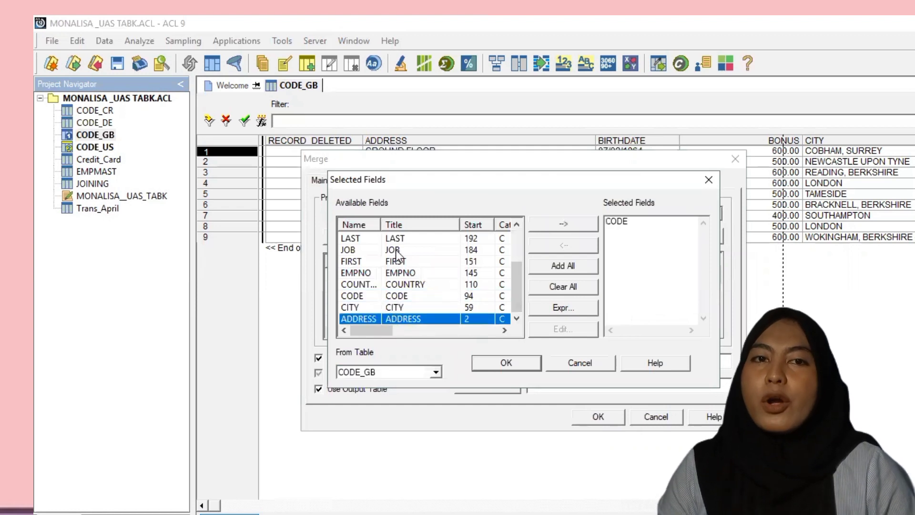
pyautogui.click(396, 308)
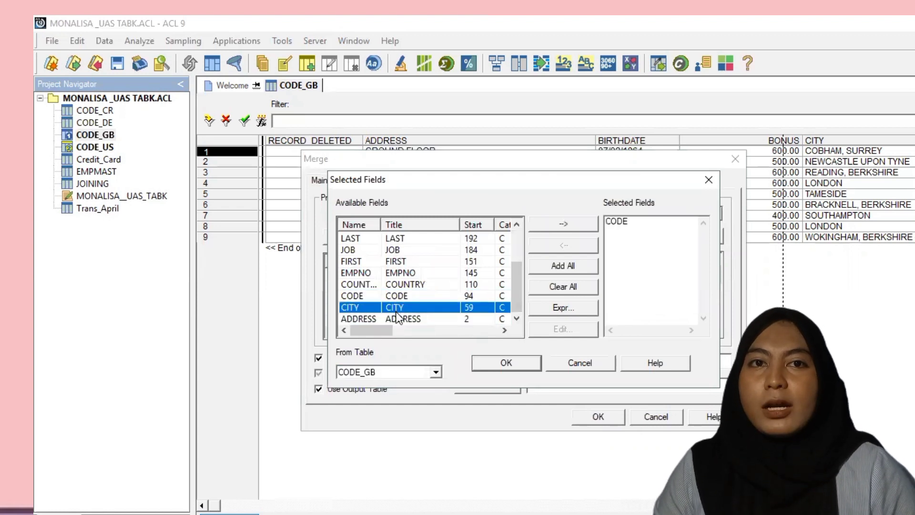
pyautogui.click(397, 319)
pyautogui.doubleClick(378, 309)
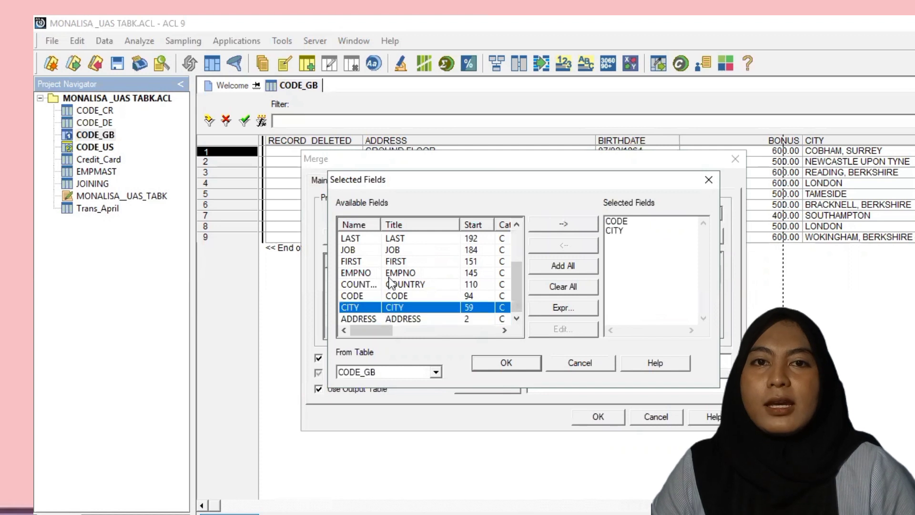
pyautogui.doubleClick(390, 250)
pyautogui.click(503, 365)
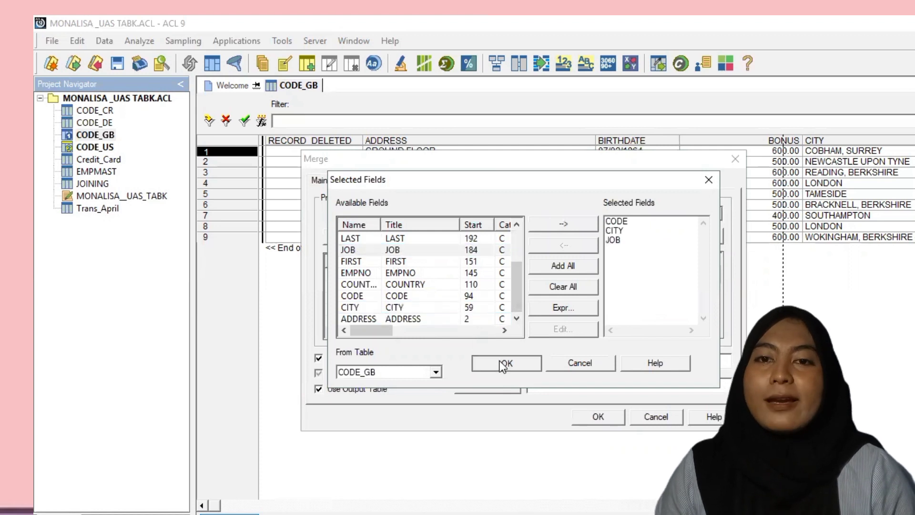
# Set CODE, CITY and JOB, in that order, as the merge's secondary keys from CODE_US
pyautogui.click(596, 237)
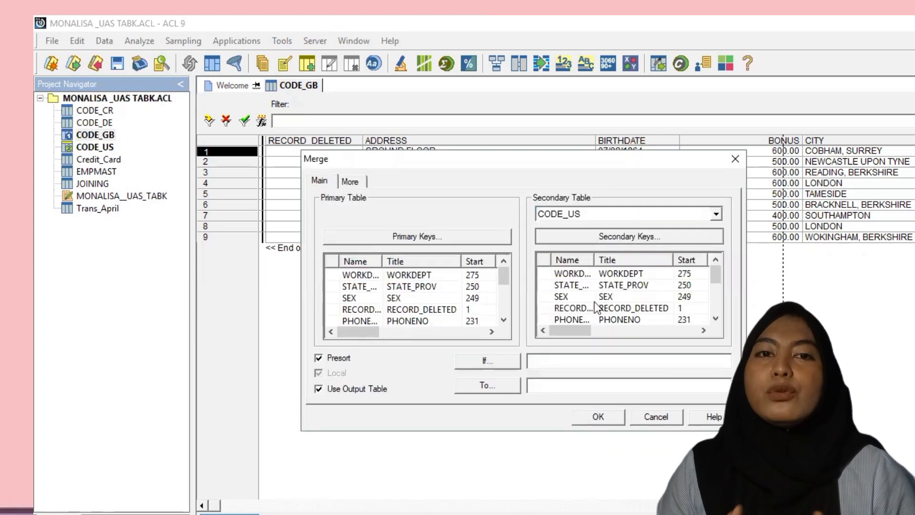
pyautogui.click(518, 307)
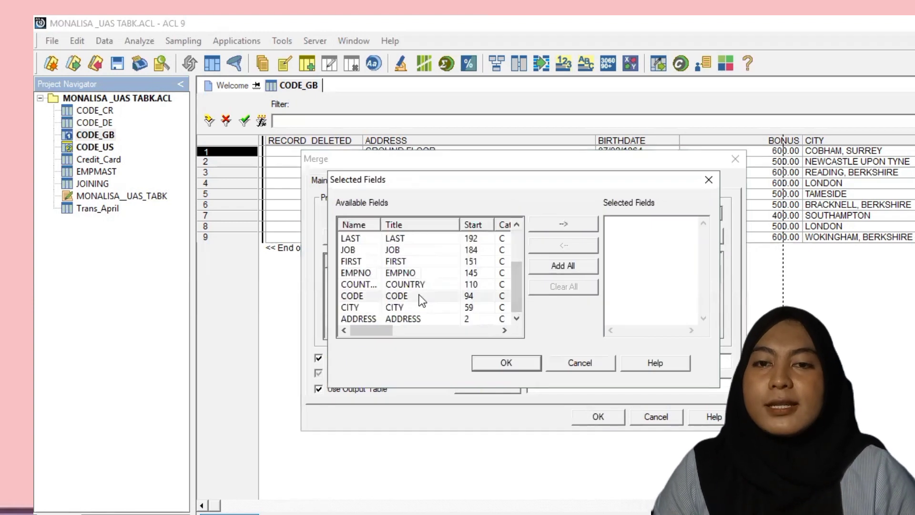
pyautogui.click(419, 296)
pyautogui.doubleClick(400, 296)
pyautogui.doubleClick(391, 307)
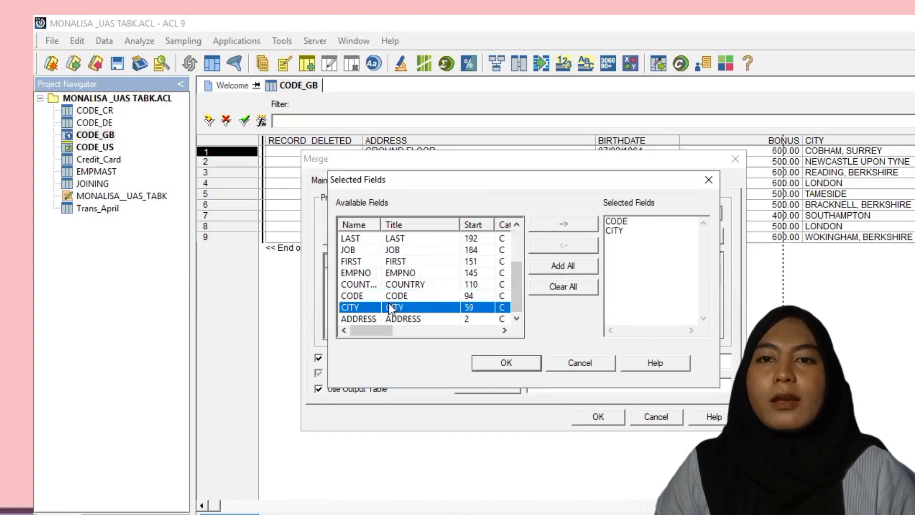
pyautogui.click(401, 249)
pyautogui.click(401, 240)
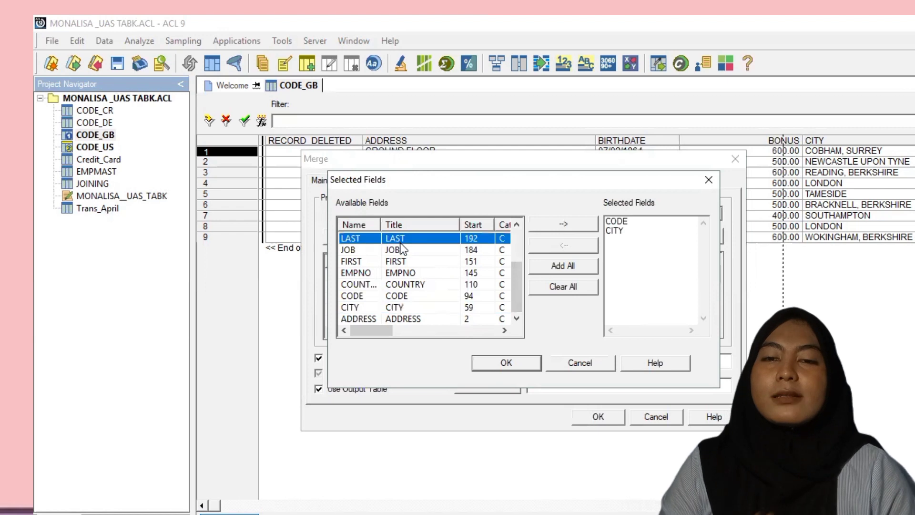
pyautogui.doubleClick(399, 250)
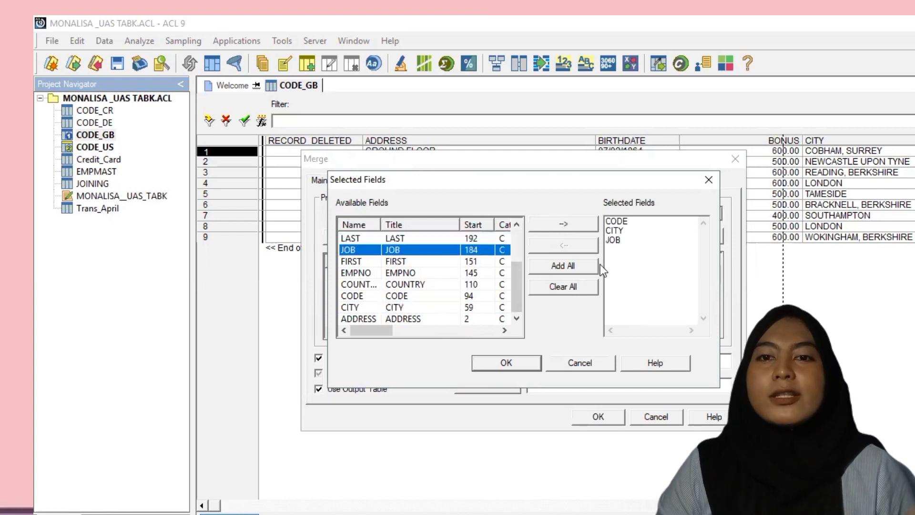
pyautogui.click(514, 366)
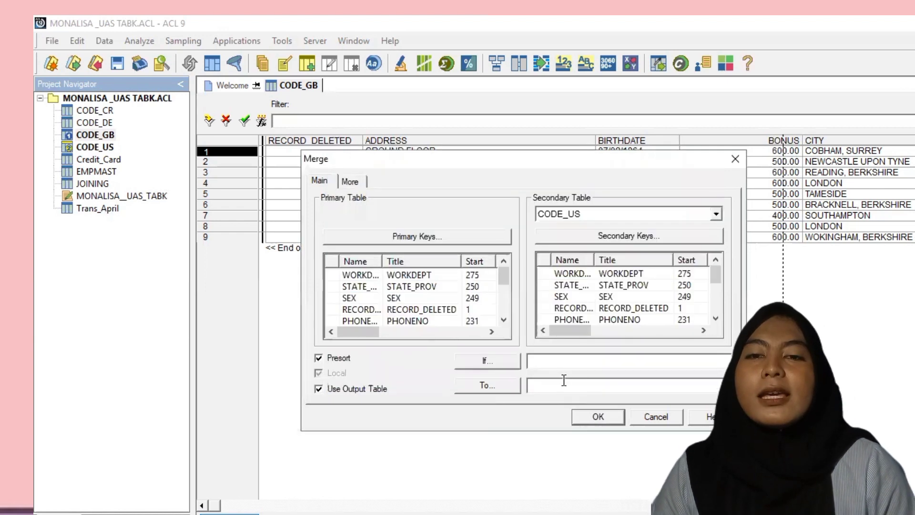
# Name the merge's output table MERGER DATA, and run the merge of CODE_GB and CODE_US
pyautogui.click(550, 390)
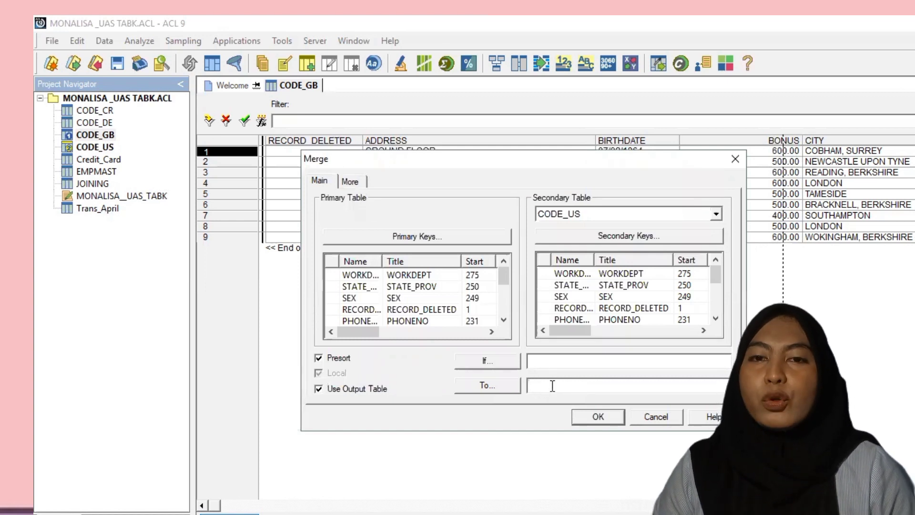
pyautogui.write('MER')
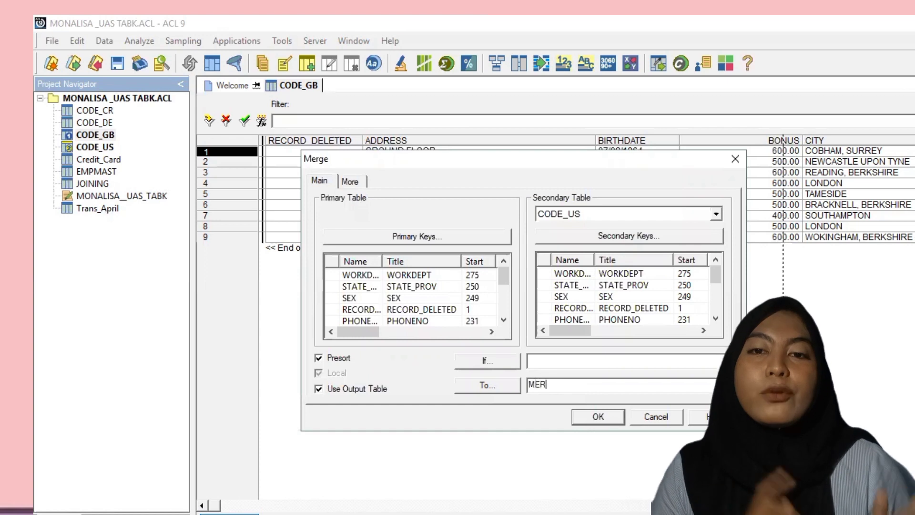
pyautogui.write('GER DATA')
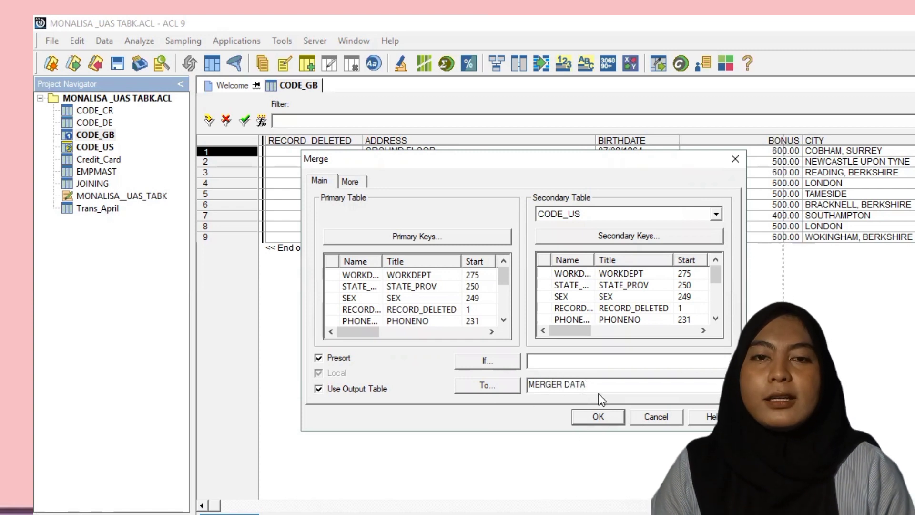
pyautogui.click(600, 422)
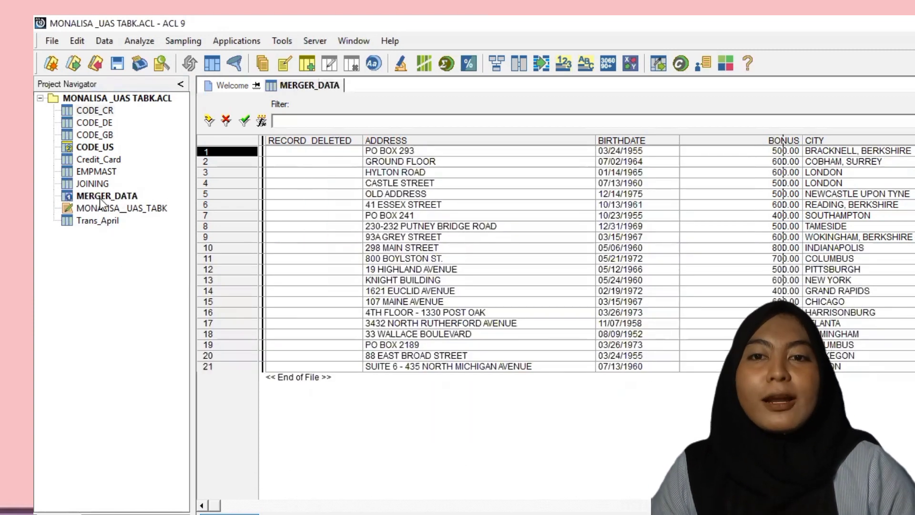
pyautogui.moveTo(216, 507); pyautogui.dragTo(448, 507)
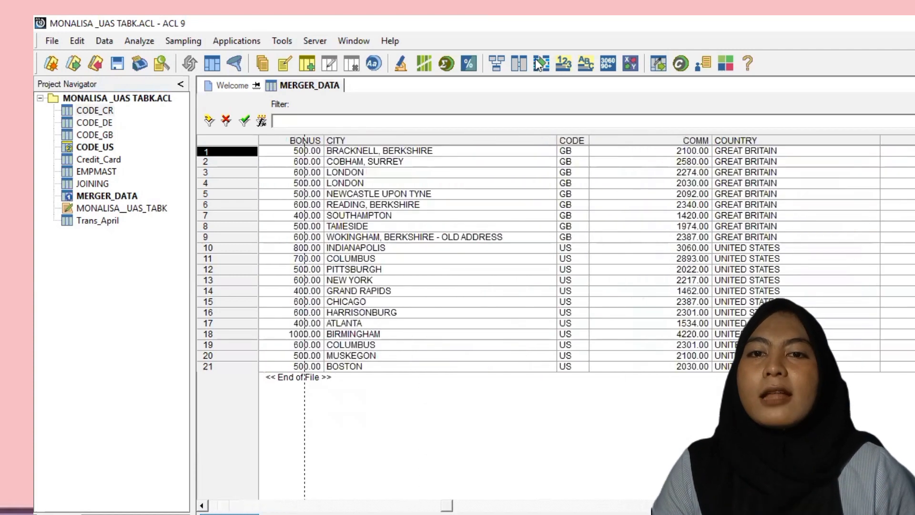